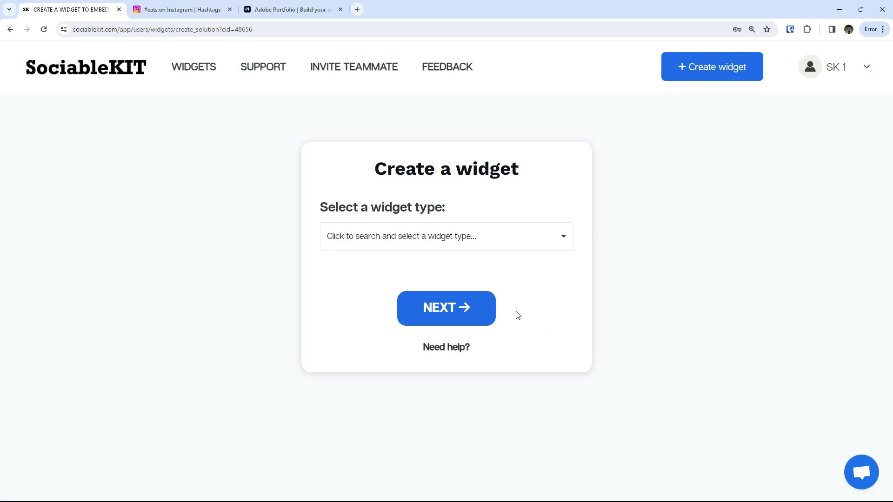
# Search the widget types for instagram and choose Instagram Hashtag Feed
pyautogui.click(381, 238)
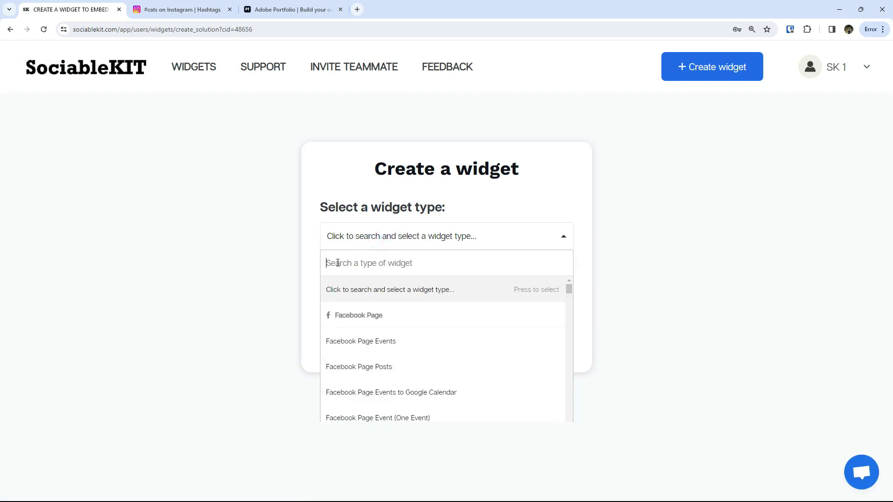
pyautogui.write('instagram')
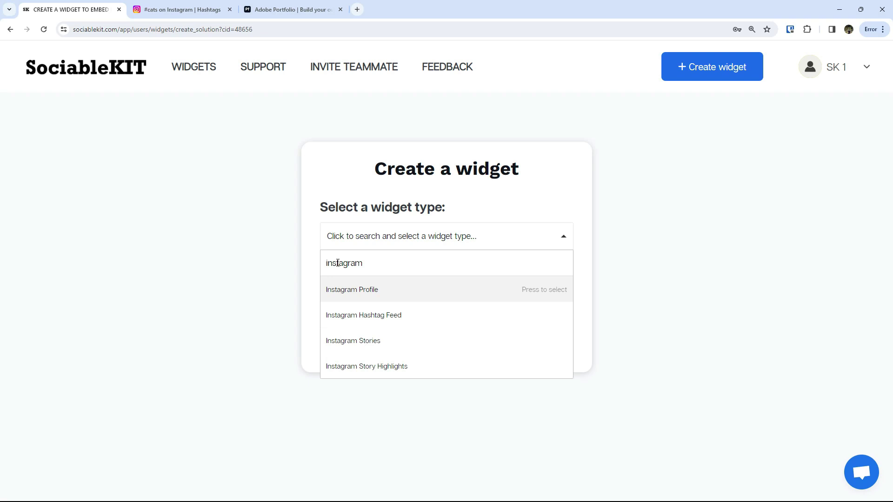
pyautogui.click(397, 317)
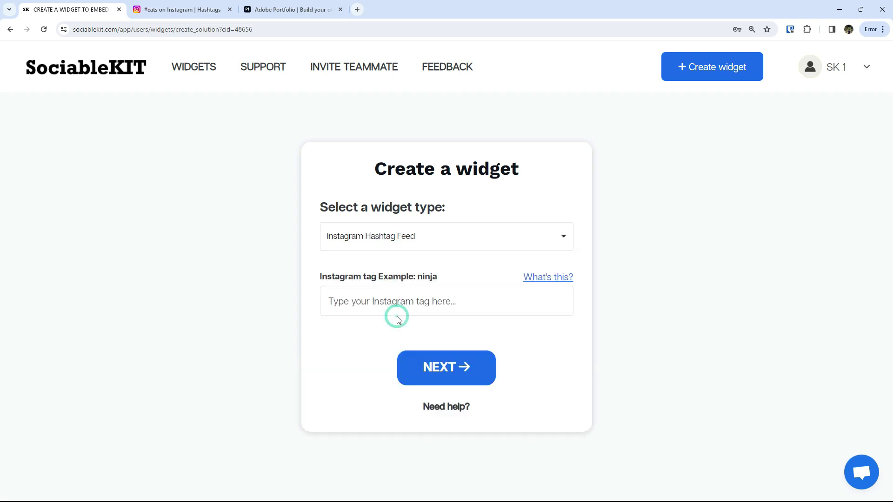
# Copy the tag name cats from the Instagram hashtag page into the Instagram tag field and create the widget
pyautogui.click(168, 11)
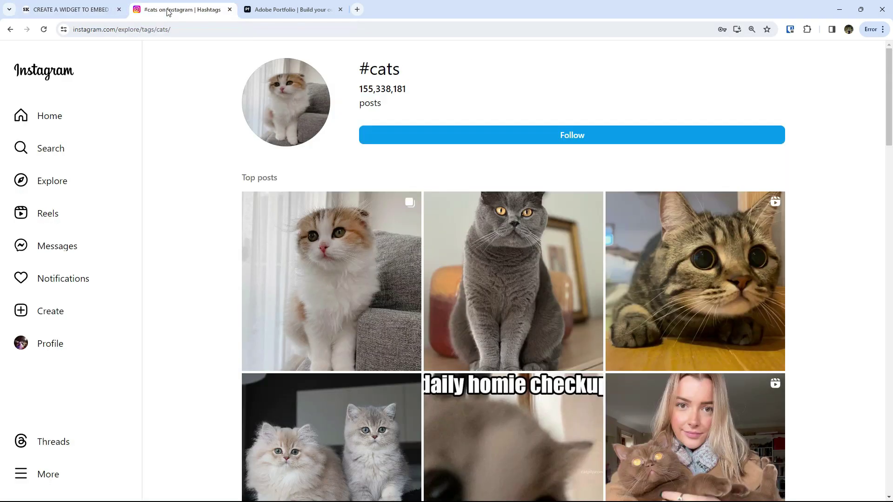
pyautogui.moveTo(401, 66); pyautogui.dragTo(374, 64)
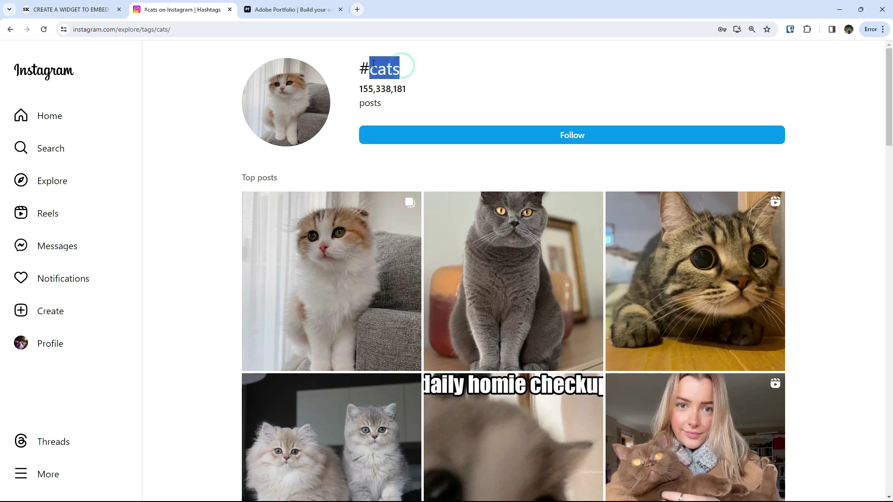
pyautogui.rightClick(383, 70)
pyautogui.click(422, 82)
pyautogui.click(68, 10)
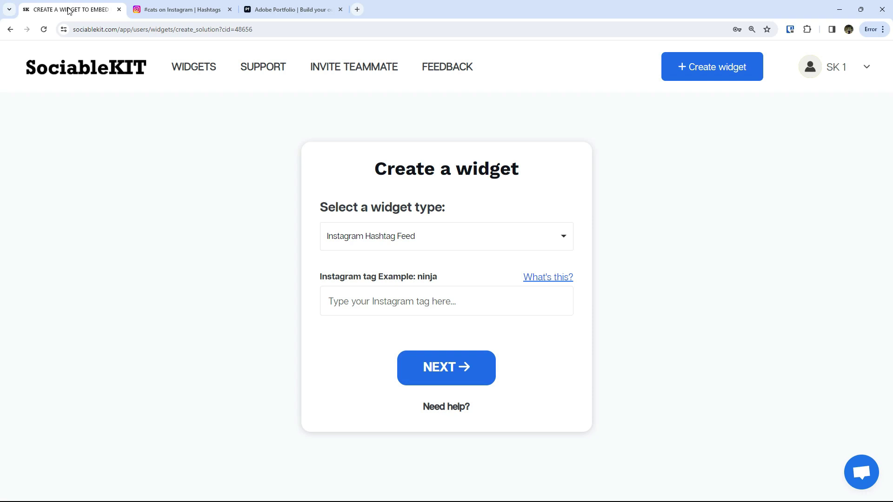
pyautogui.rightClick(420, 297)
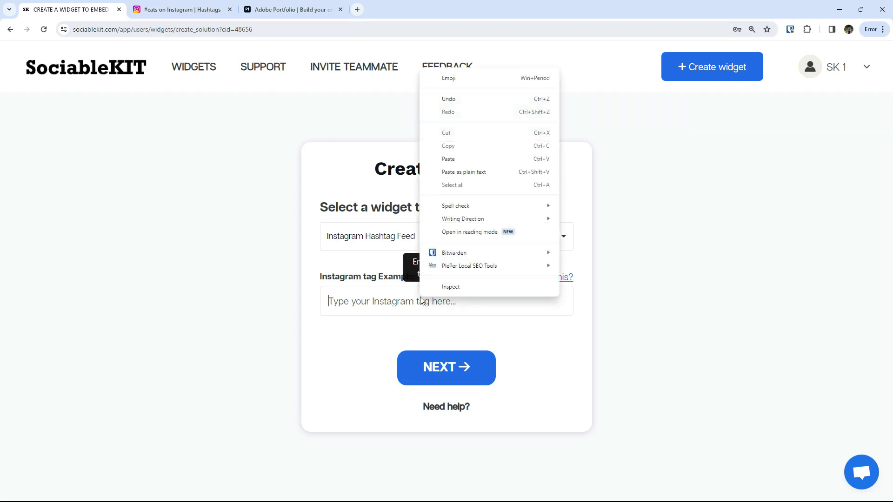
pyautogui.click(474, 158)
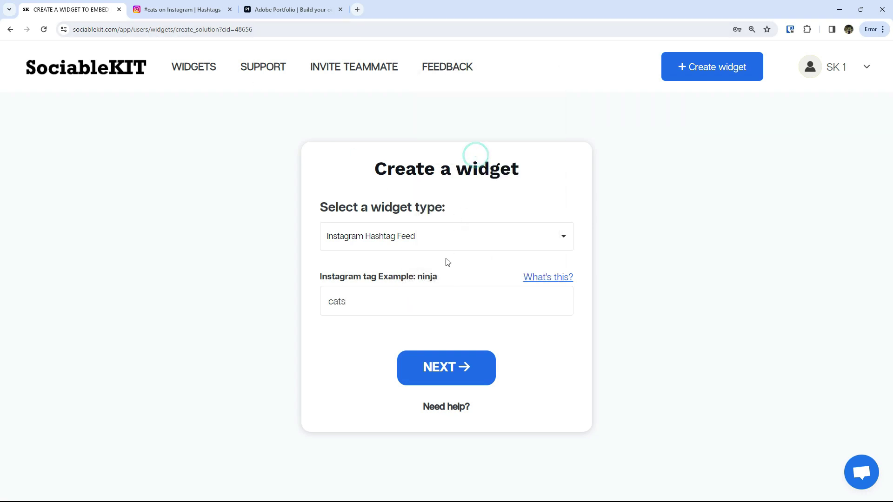
pyautogui.click(445, 369)
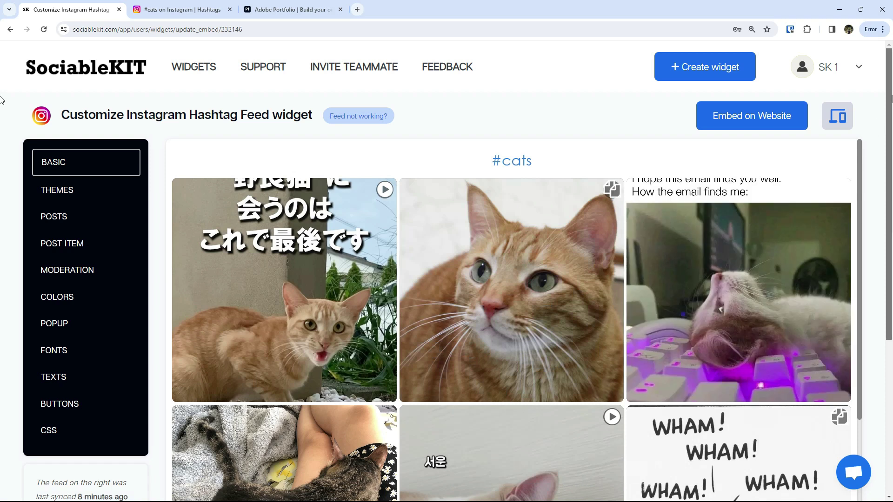
# Change the widget's color theme to Maayos Theme and save it
pyautogui.scroll(-1, 889, 144)
pyautogui.scroll(-2, 889, 145)
pyautogui.scroll(3, 891, 135)
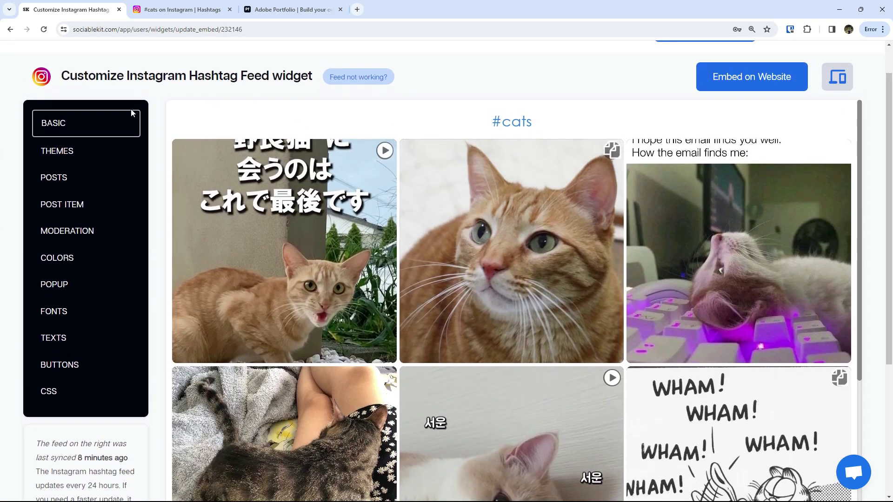
pyautogui.click(102, 123)
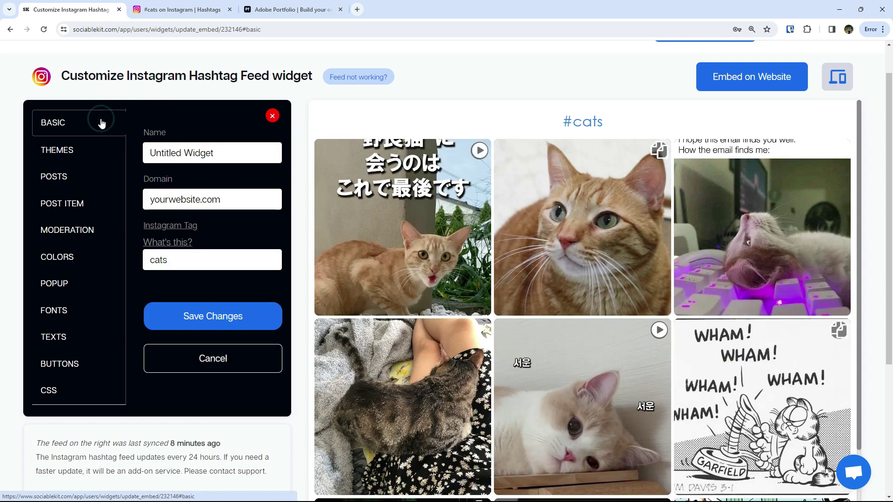
pyautogui.click(86, 150)
pyautogui.click(201, 158)
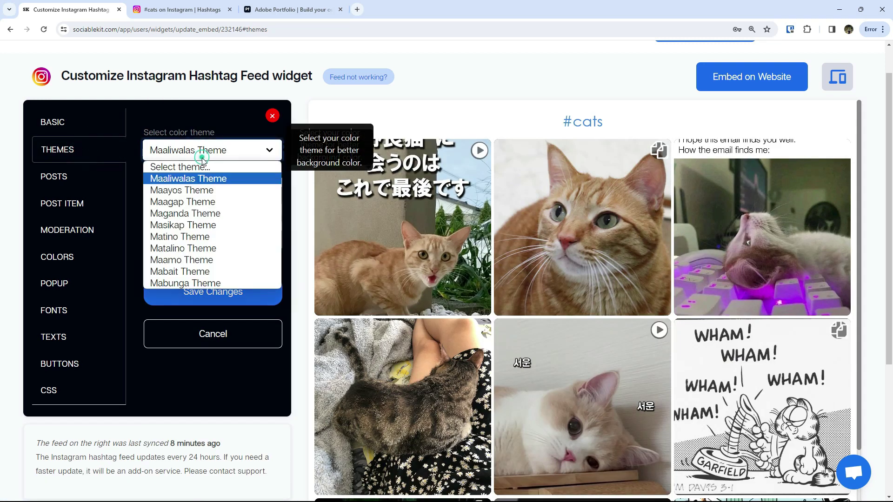
pyautogui.click(267, 192)
pyautogui.click(512, 126)
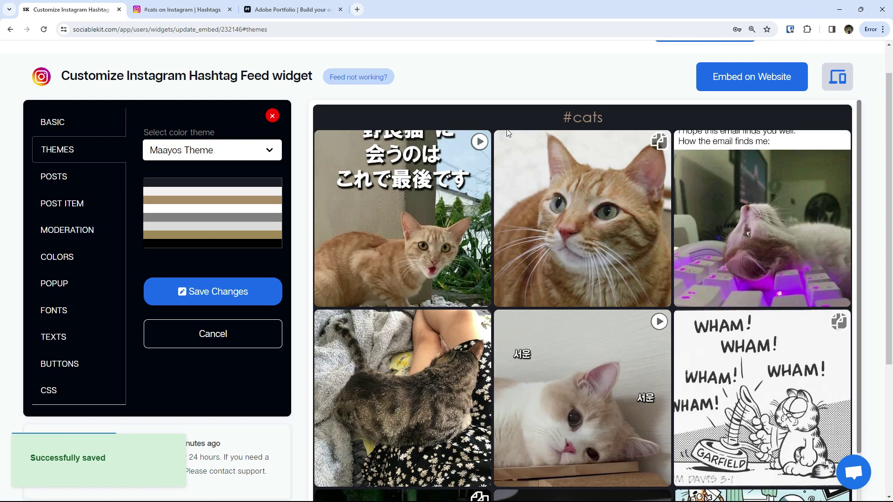
# Set the widget's color theme to Maaliwalas Theme and save it
pyautogui.click(183, 149)
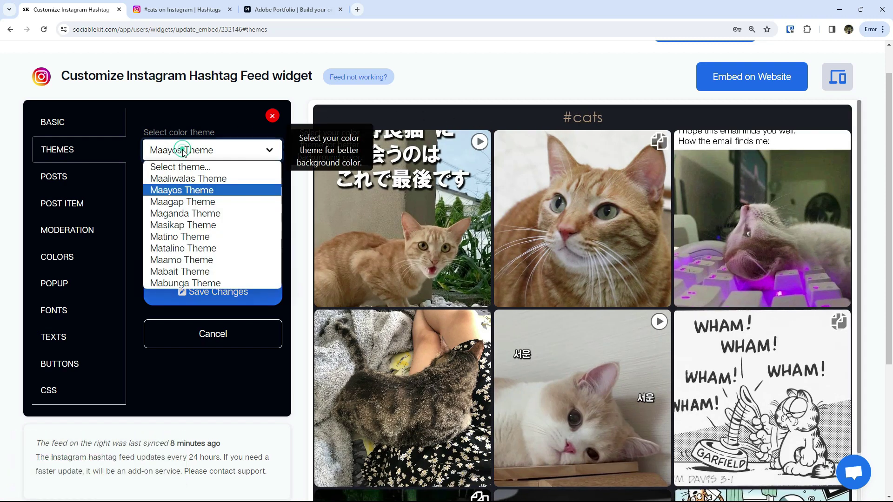
pyautogui.click(179, 178)
pyautogui.click(513, 126)
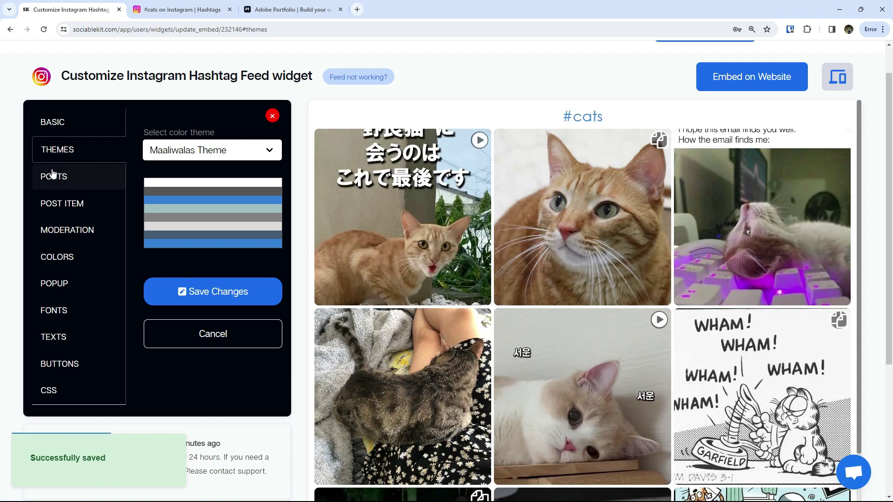
# Change the layout of the feed's posts to Carousel and save the changes
pyautogui.click(52, 174)
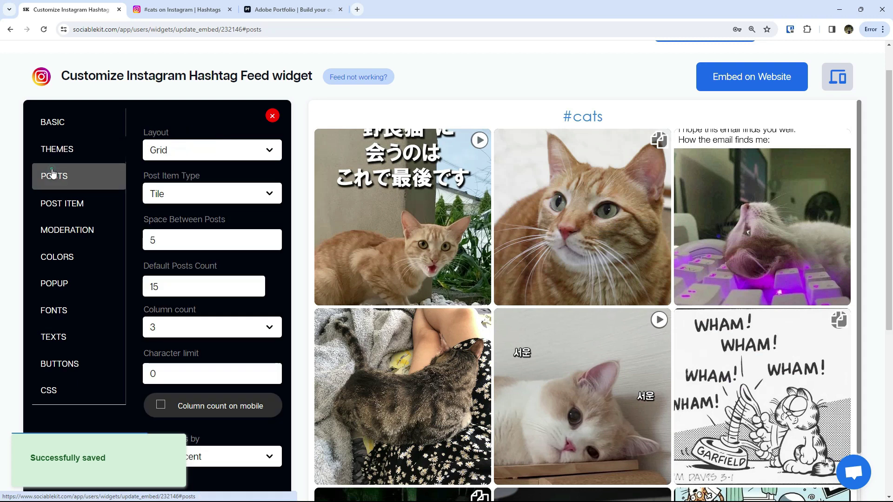
pyautogui.click(194, 152)
pyautogui.click(186, 190)
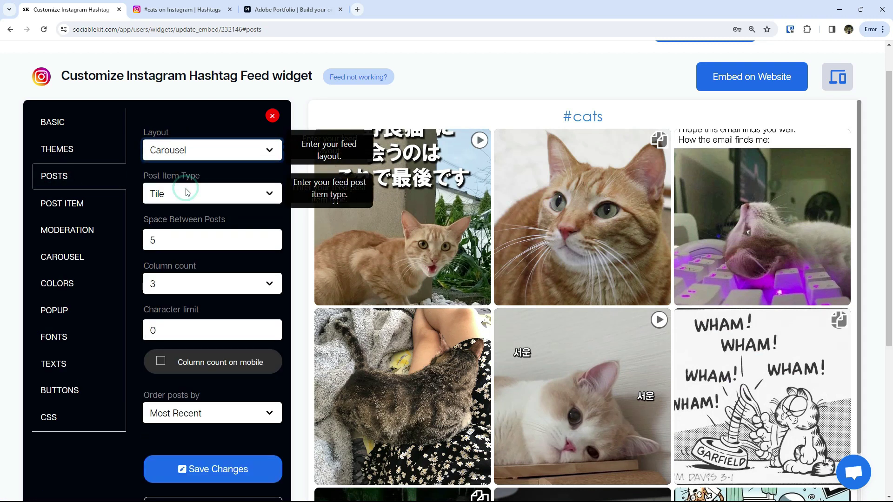
pyautogui.click(210, 476)
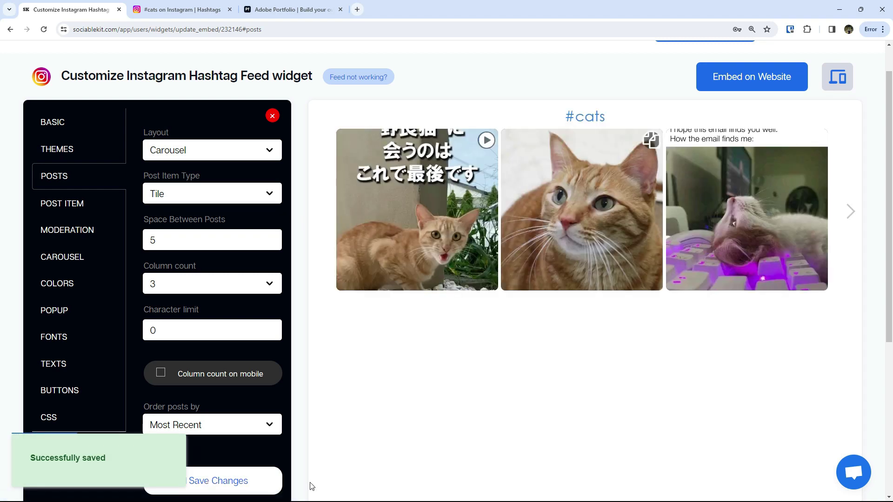
# Page forward through the carousel preview of the cats feed and return to its first posts
pyautogui.scroll(-1, 889, 205)
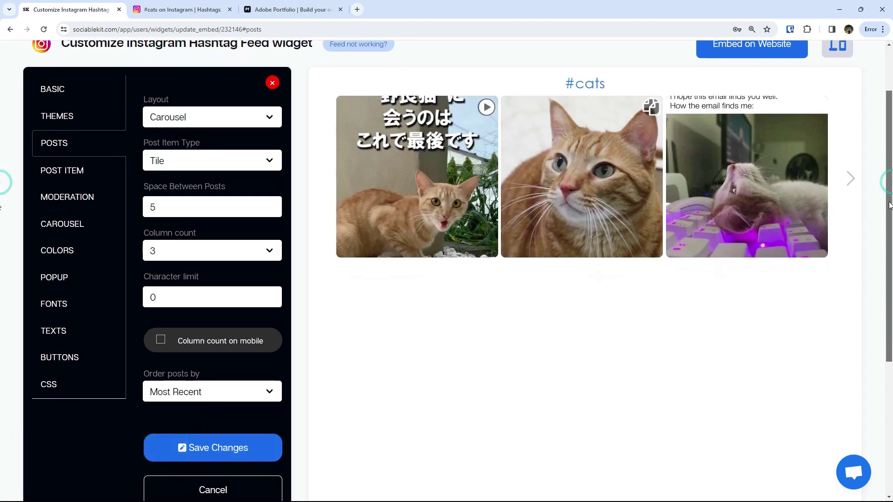
pyautogui.click(850, 179)
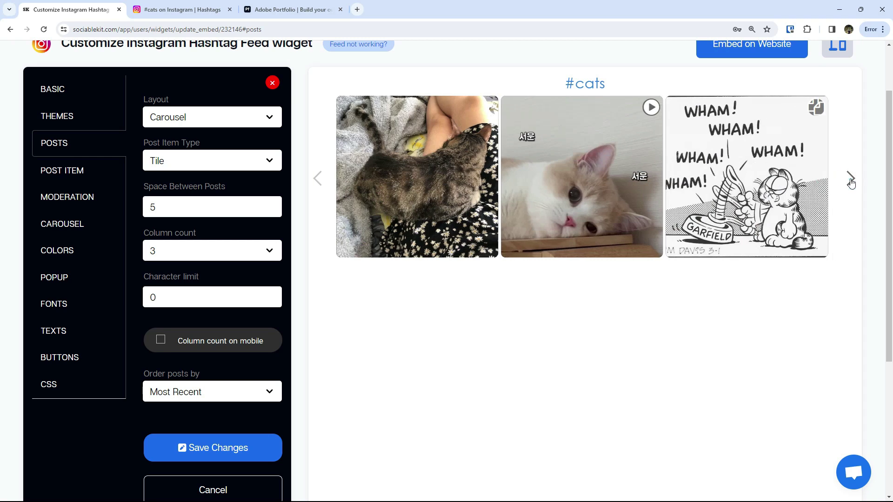
pyautogui.click(851, 180)
pyautogui.click(851, 181)
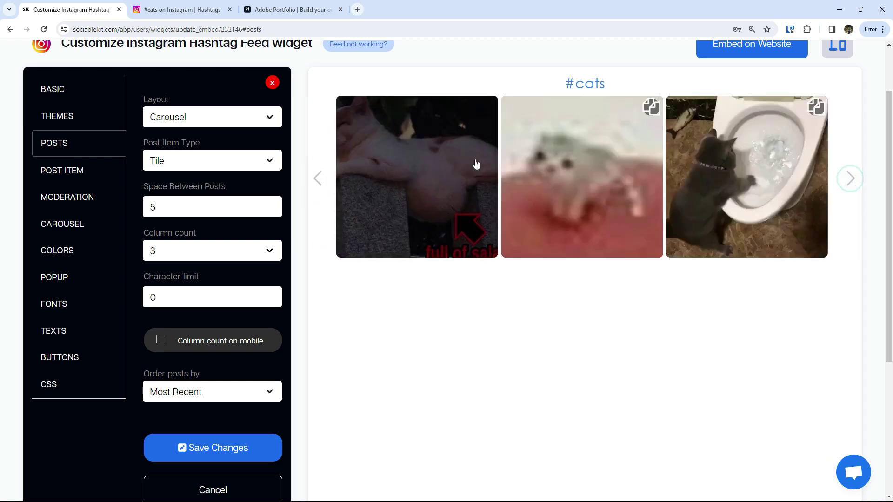
pyautogui.click(318, 181)
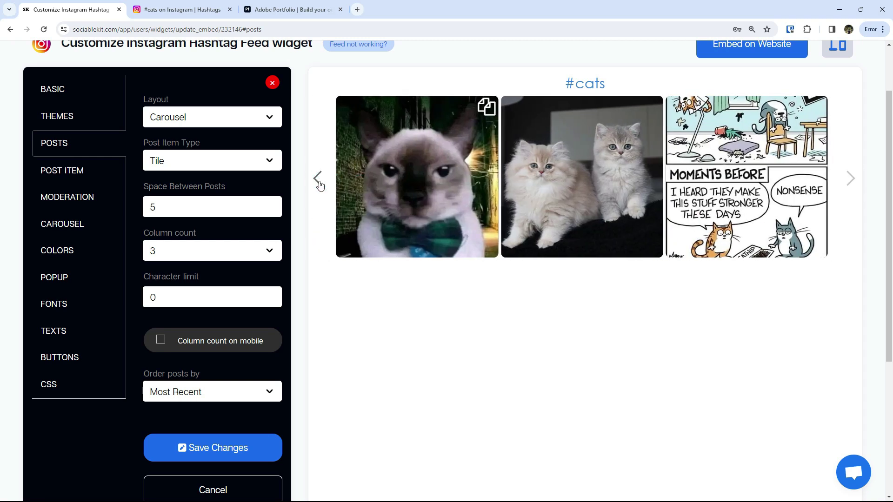
pyautogui.click(318, 182)
pyautogui.click(318, 182)
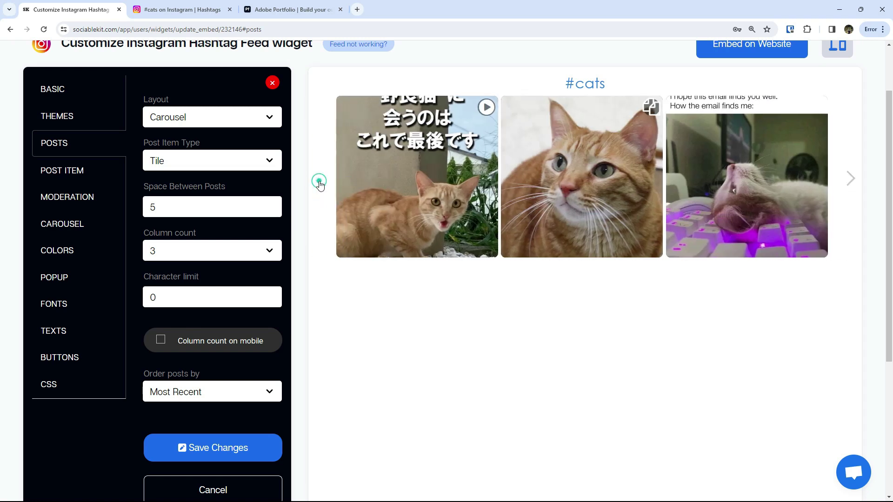
# Set the layout of the feed's posts to Grid and save the changes
pyautogui.click(170, 117)
pyautogui.click(168, 134)
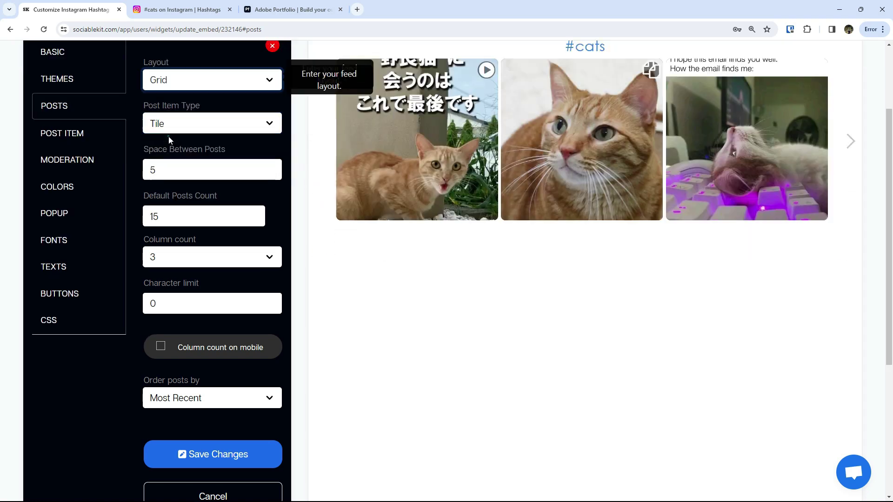
pyautogui.click(212, 454)
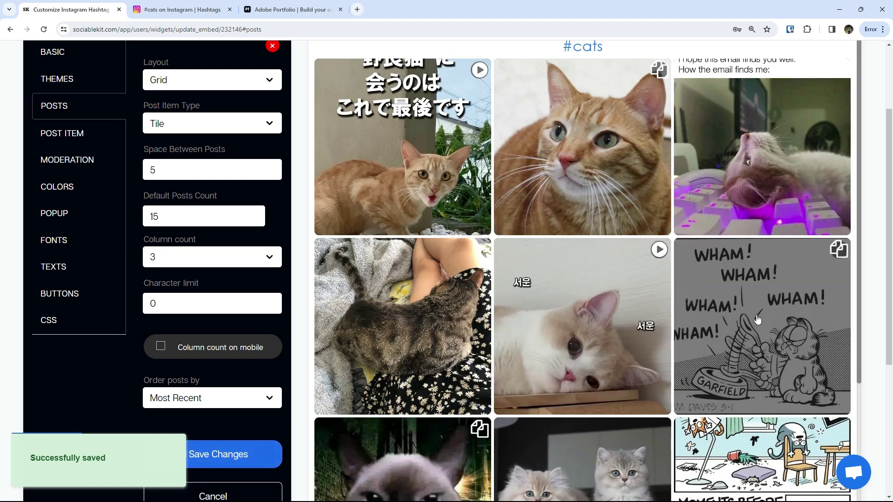
pyautogui.moveTo(890, 192); pyautogui.dragTo(891, 167)
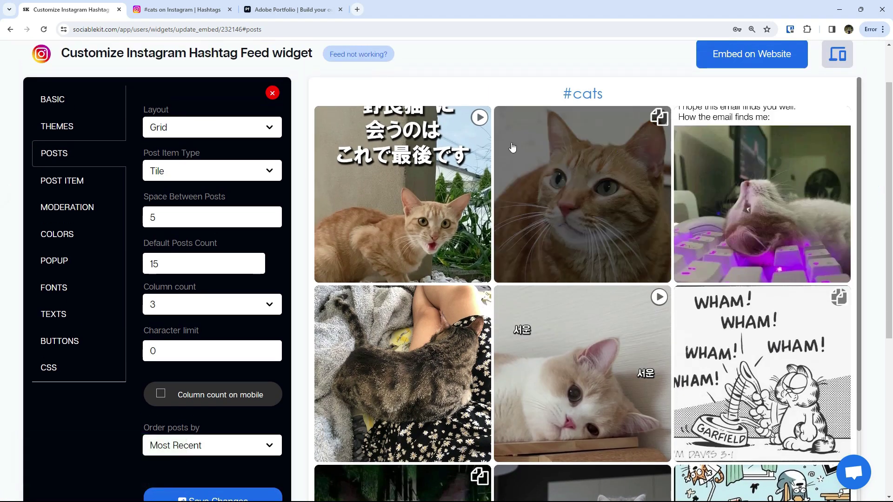
# Look over the post item and moderation settings, and set the widget's background color to red (#ff0000)
pyautogui.click(95, 181)
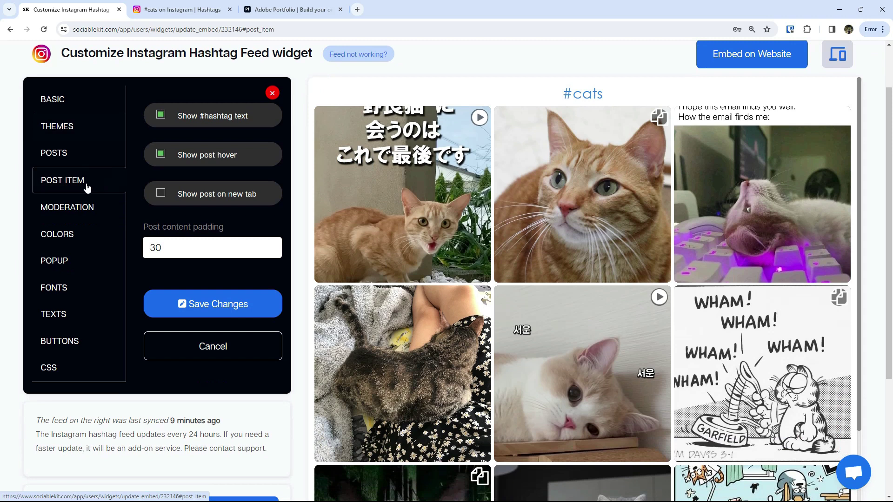
pyautogui.click(78, 207)
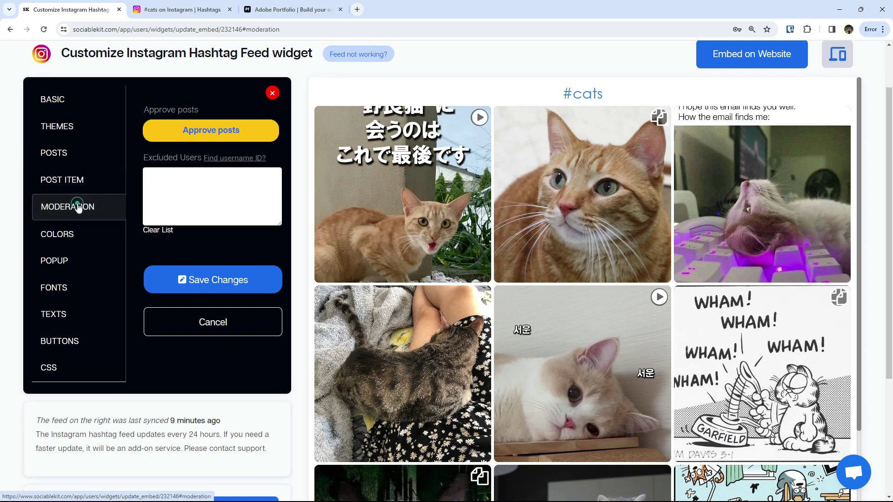
pyautogui.click(59, 235)
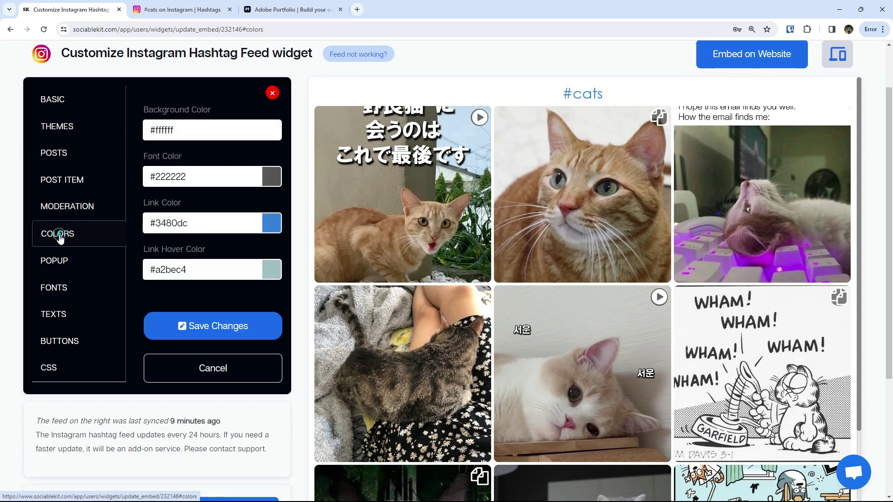
pyautogui.click(270, 134)
pyautogui.moveTo(266, 153); pyautogui.dragTo(261, 145)
pyautogui.click(290, 158)
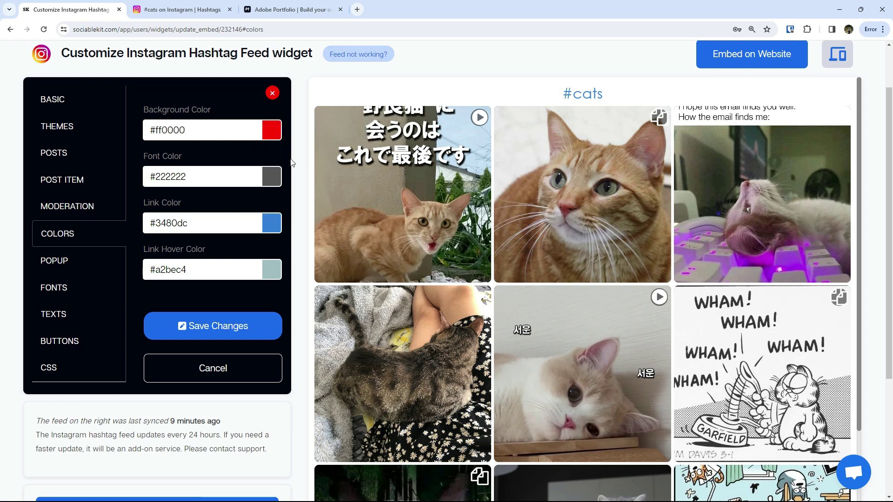
# Set the widget's link color to #dbff00 and save the color changes
pyautogui.click(271, 223)
pyautogui.moveTo(265, 253)
pyautogui.mouseDown()
pyautogui.moveTo(265, 283)
pyautogui.moveTo(262, 240)
pyautogui.mouseUp()
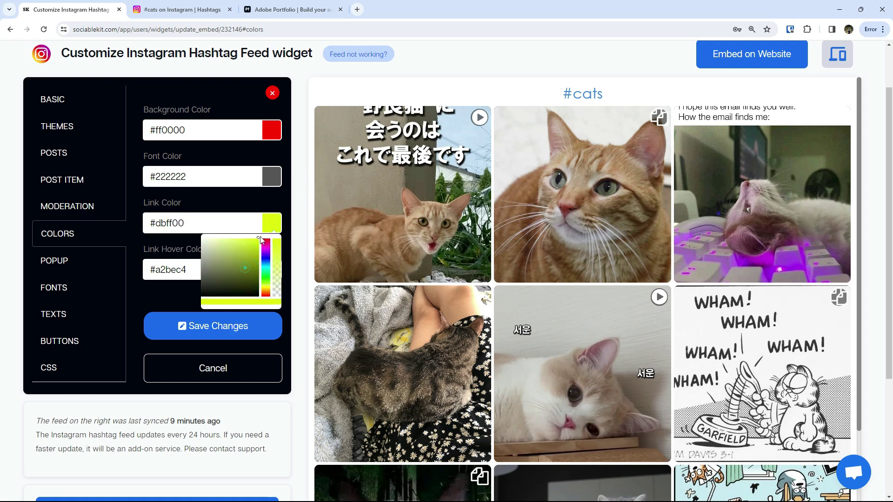
pyautogui.click(212, 326)
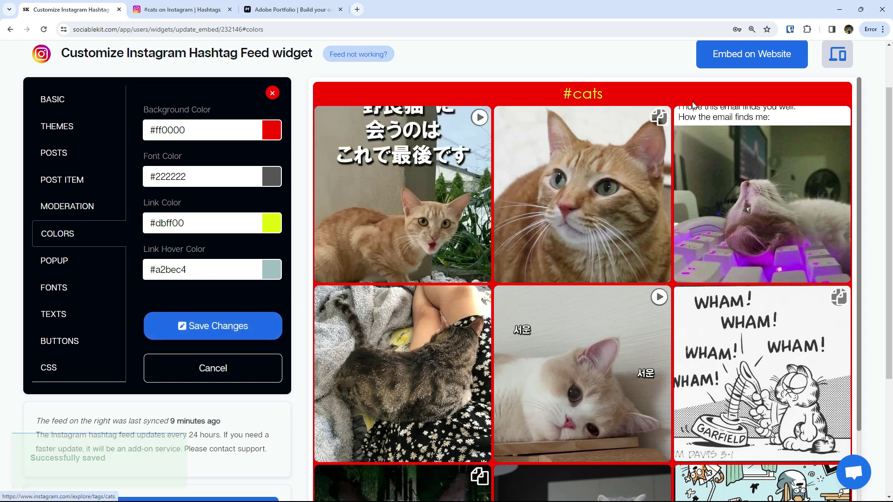
pyautogui.moveTo(858, 94)
pyautogui.mouseDown()
pyautogui.moveTo(849, 340)
pyautogui.moveTo(853, 94)
pyautogui.mouseUp()
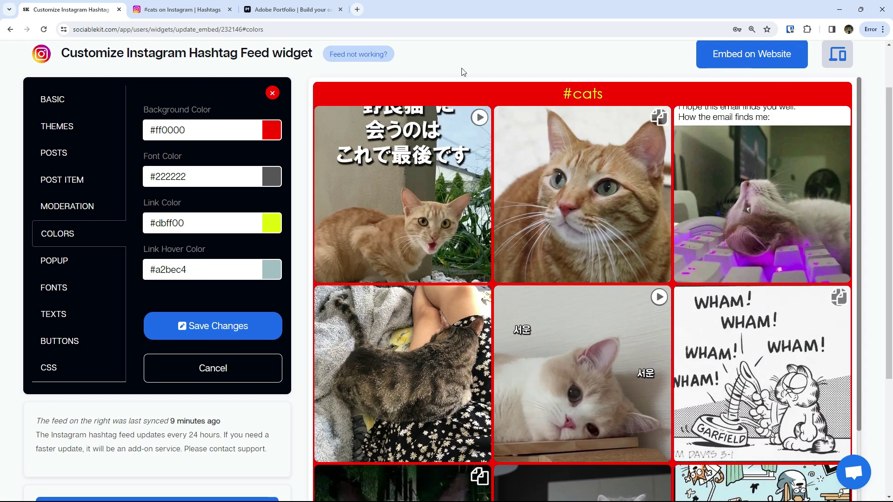
# Set the background color to #ffffff and the link color to #3480dc, and save the changes
pyautogui.doubleClick(199, 124)
pyautogui.press('BackSpace')
pyautogui.write('fffff')
pyautogui.doubleClick(192, 223)
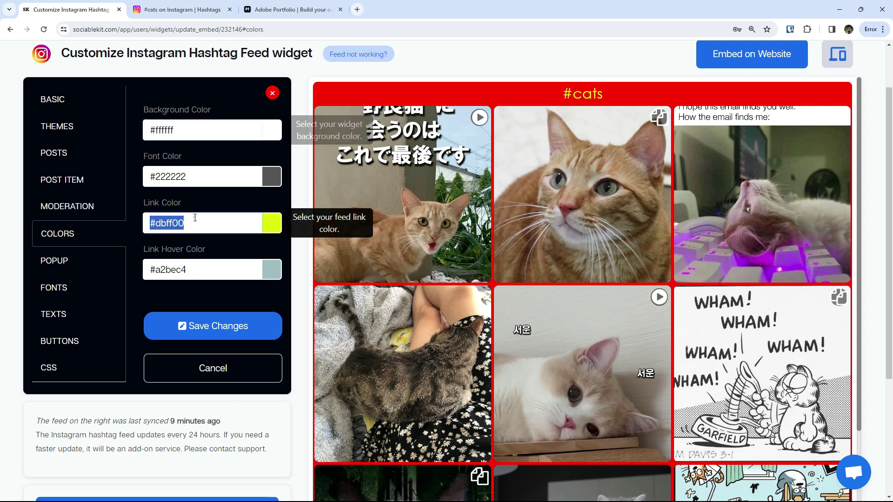
pyautogui.write('3480dc')
pyautogui.click(212, 327)
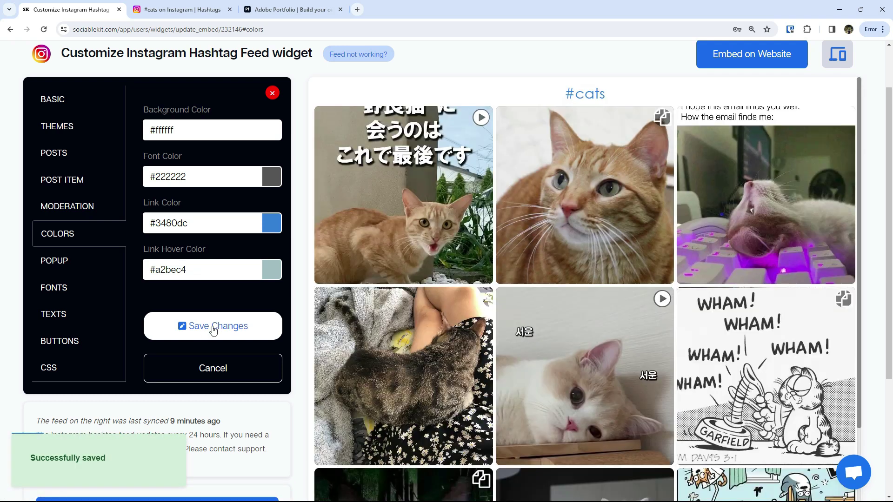
# Set the widget's font family to 'Lucida Sans Unicode', 'Lucida Grande', sans-serif and save the change
pyautogui.click(64, 263)
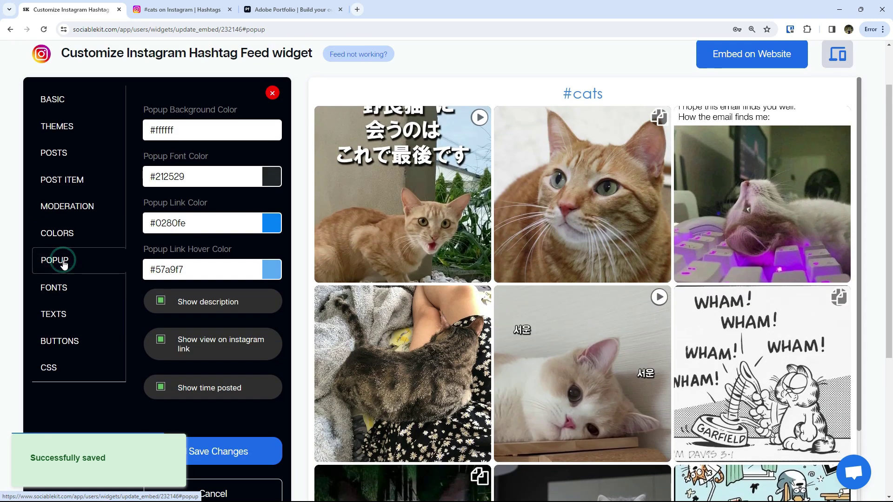
pyautogui.click(64, 291)
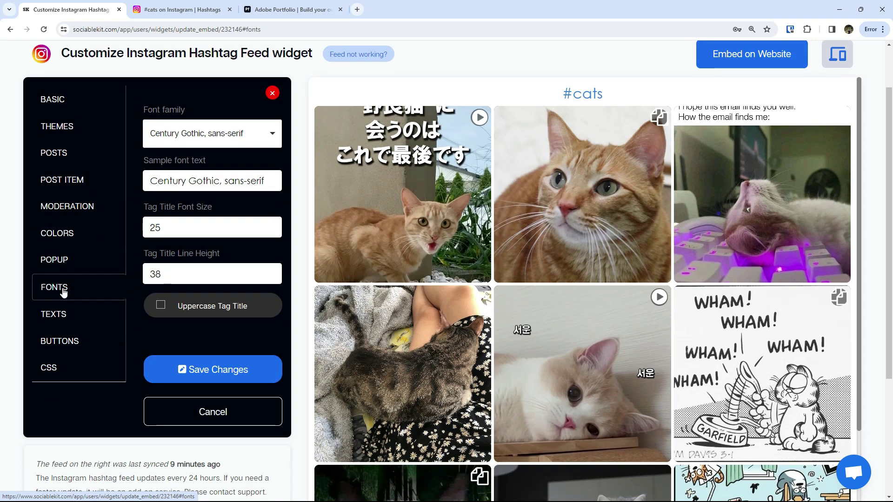
pyautogui.click(201, 138)
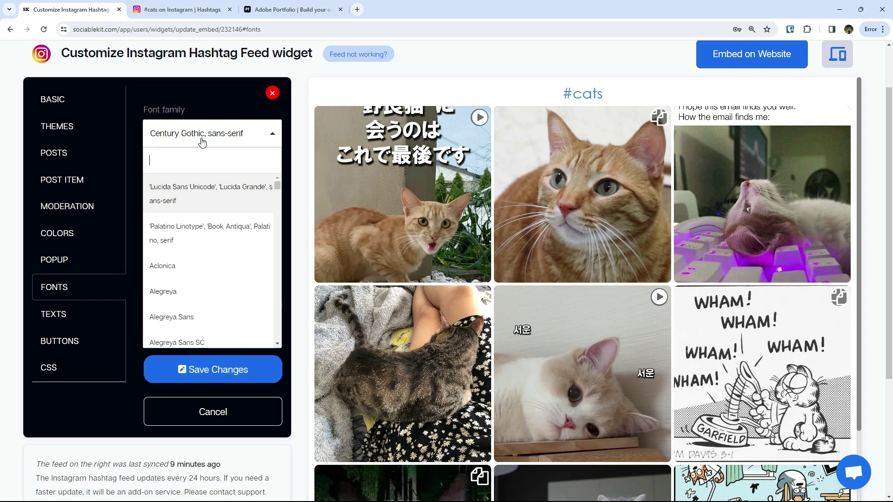
pyautogui.click(205, 188)
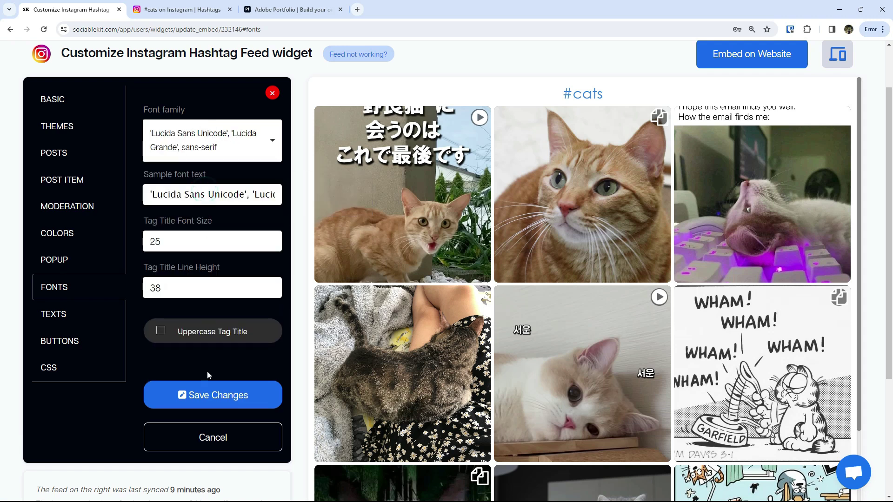
pyautogui.click(207, 399)
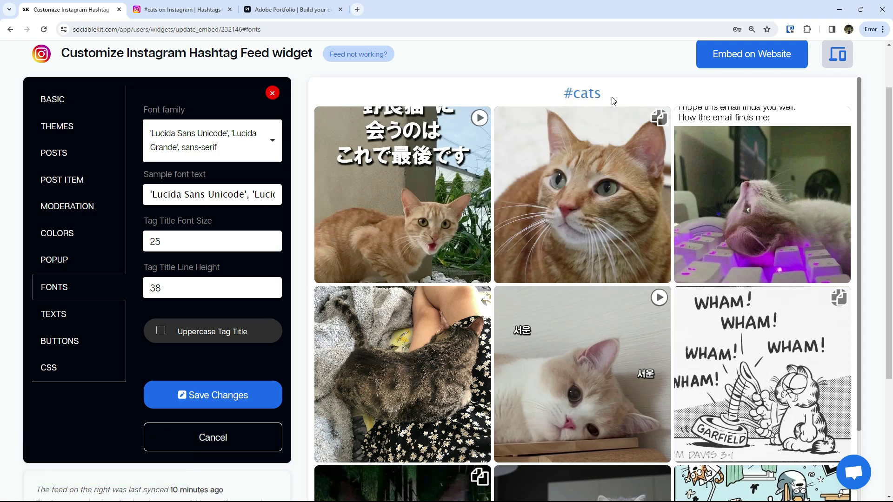
# Set the widget's font family to Century Gothic, sans-serif and save the change
pyautogui.click(216, 141)
pyautogui.write('ce')
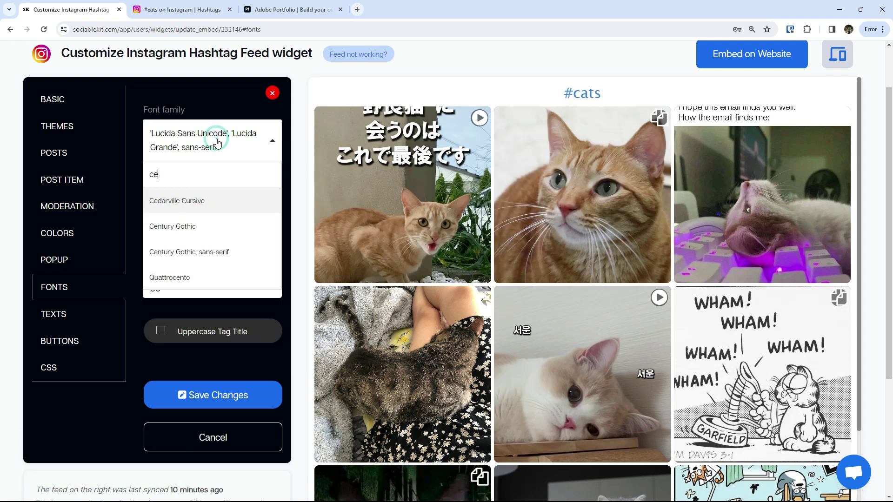
pyautogui.click(206, 252)
pyautogui.click(219, 382)
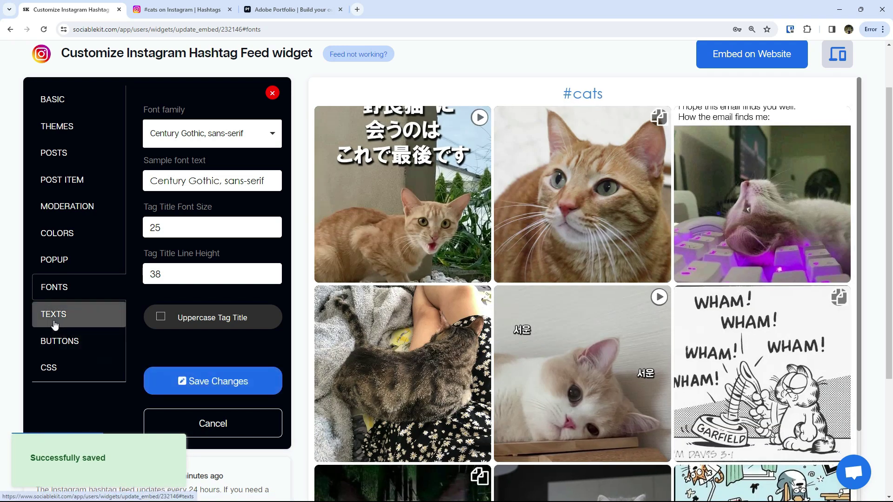
# Copy the button background color's current hex value, and change that color to red (#ff0000)
pyautogui.click(55, 321)
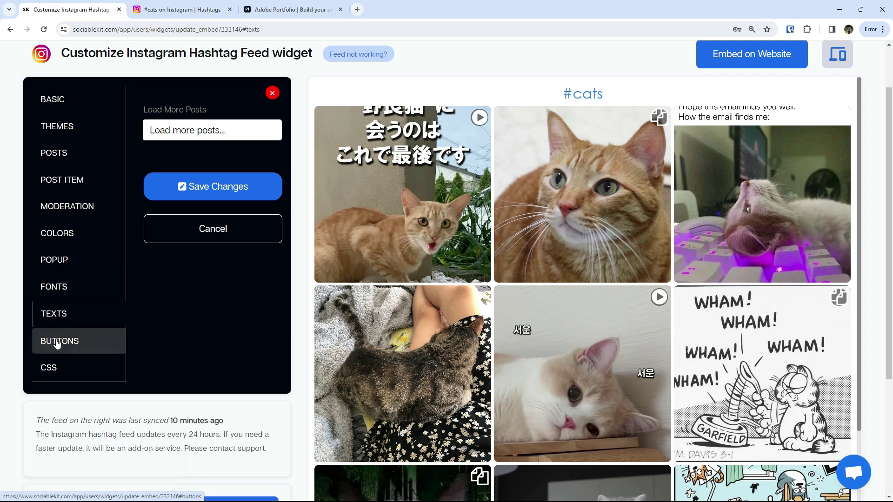
pyautogui.click(56, 342)
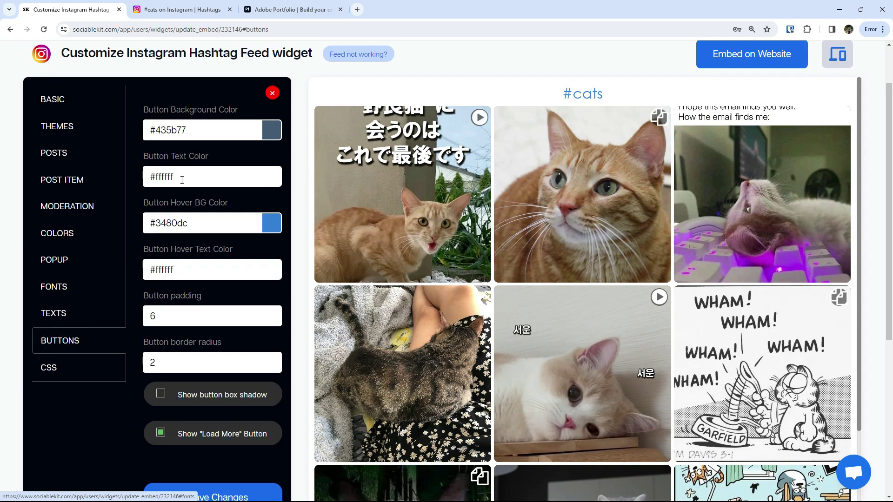
pyautogui.click(199, 130)
pyautogui.hotkey('ctrl', 'c')
pyautogui.click(199, 131)
pyautogui.click(273, 126)
pyautogui.click(267, 145)
pyautogui.click(259, 146)
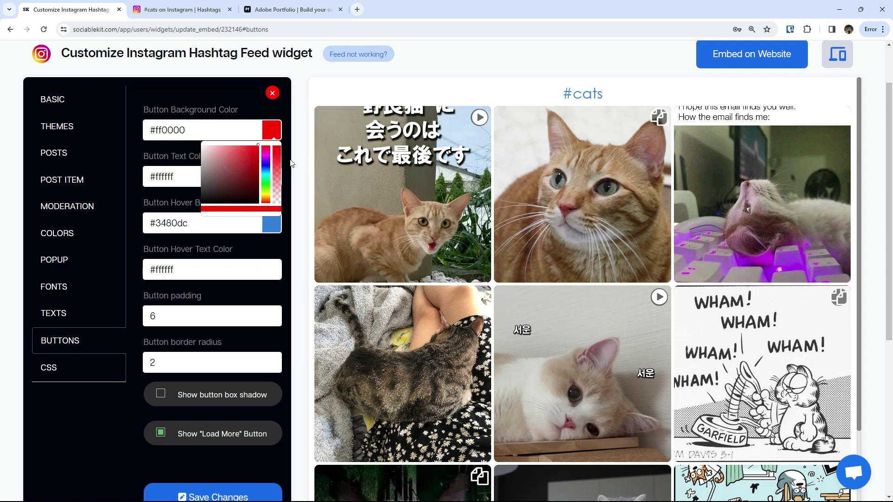
# Set the button text color to yellow (#ffff00) and save the button changes
pyautogui.click(272, 176)
pyautogui.moveTo(245, 194); pyautogui.dragTo(259, 192)
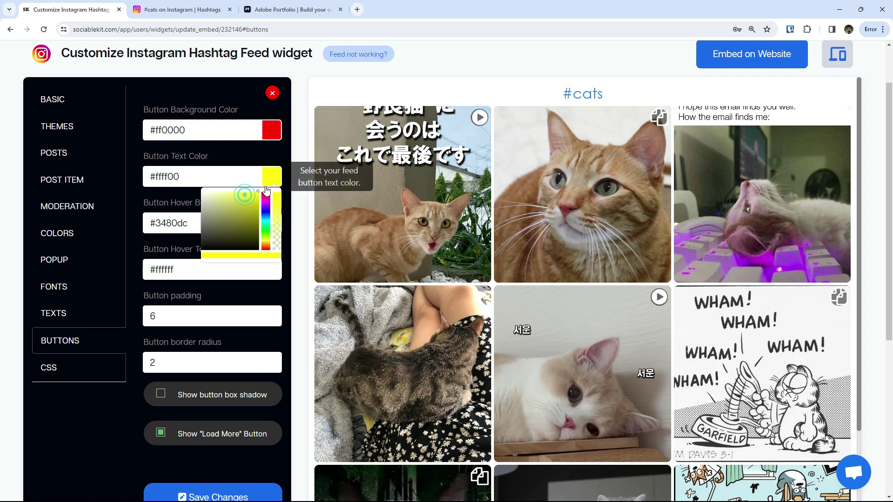
pyautogui.click(297, 201)
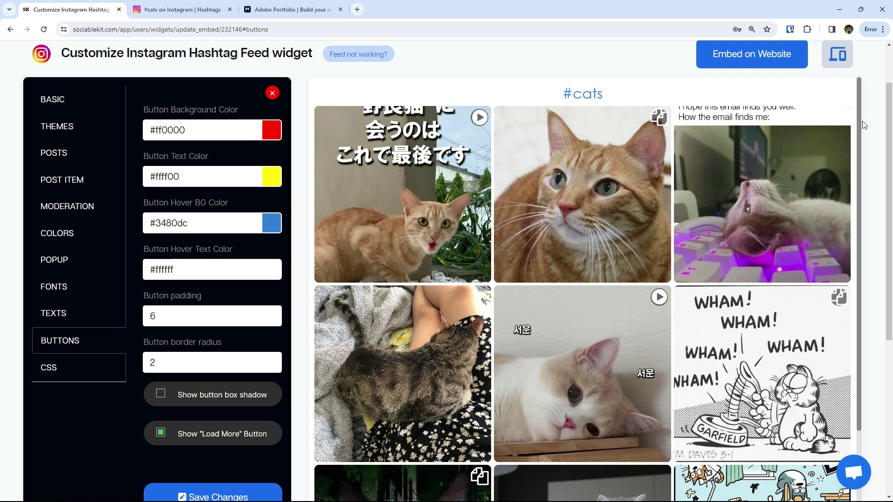
pyautogui.moveTo(887, 116); pyautogui.dragTo(888, 147)
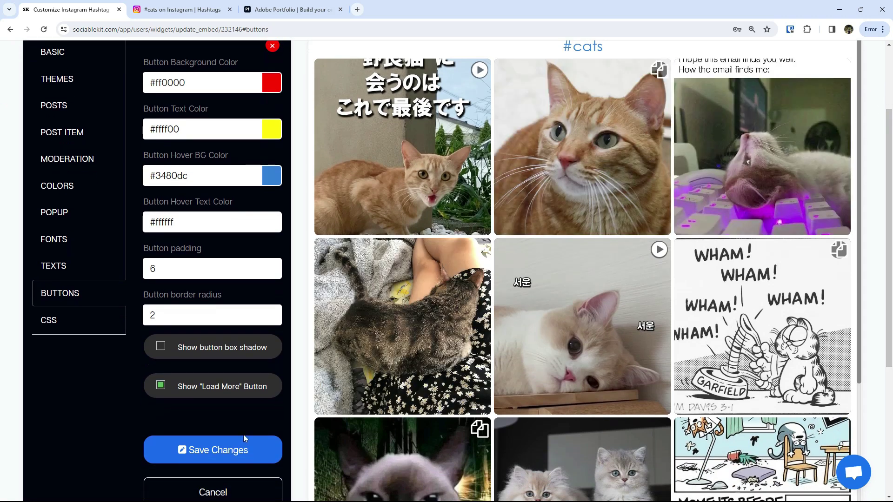
pyautogui.click(226, 450)
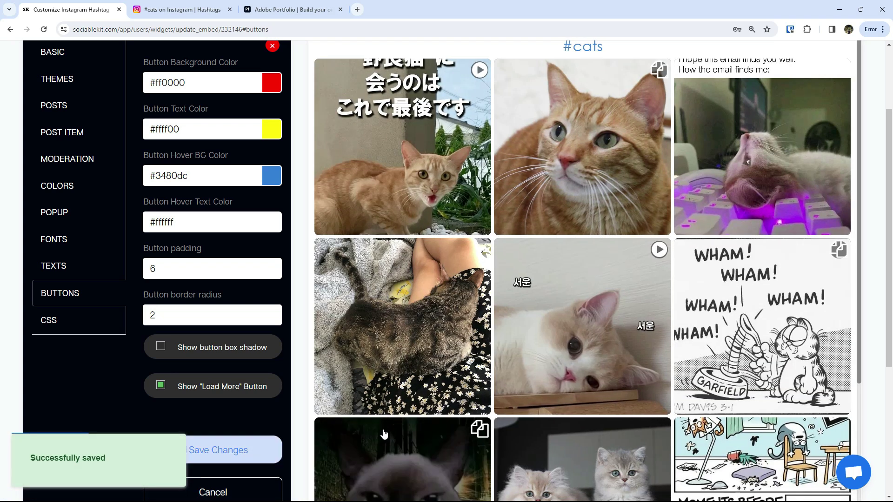
# Check the load-more button at the end of the feed preview and load more posts
pyautogui.scroll(-5, 1, 175)
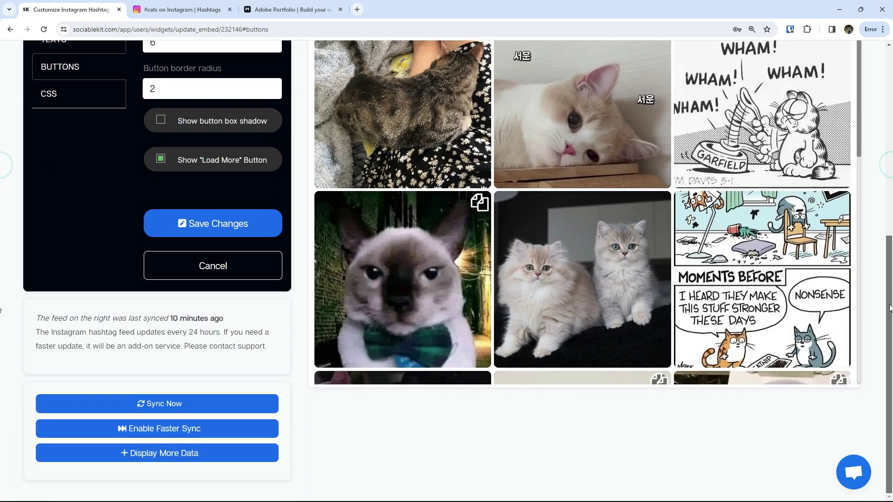
pyautogui.moveTo(860, 161); pyautogui.dragTo(860, 388)
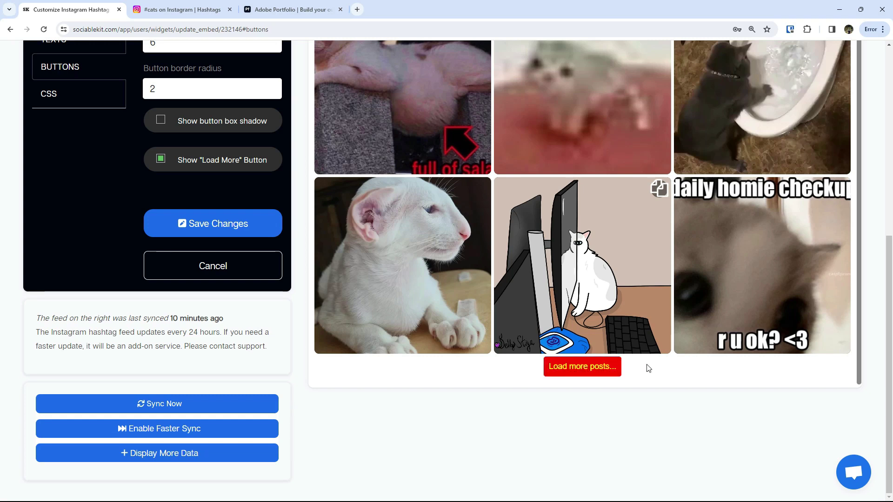
pyautogui.click(588, 368)
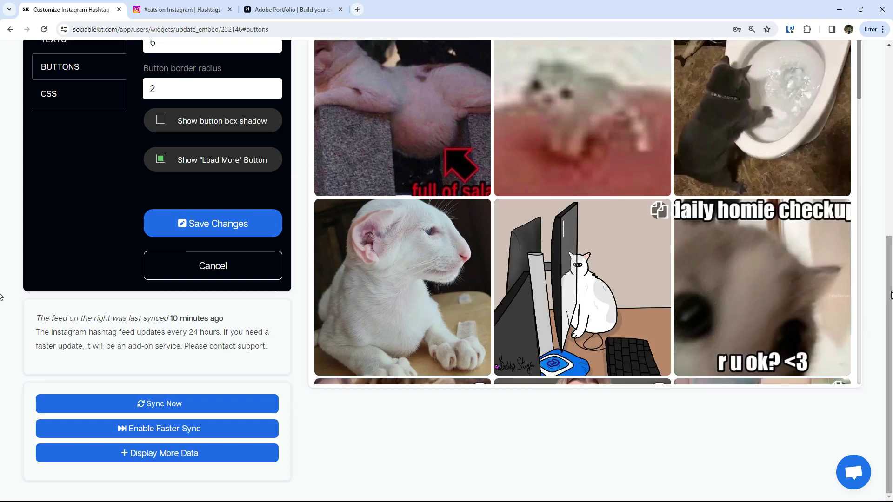
# Set the button background color to #435b77 and the button text color to #ffffff, and save the changes
pyautogui.moveTo(863, 98); pyautogui.dragTo(890, 214)
pyautogui.tripleClick(225, 123)
pyautogui.hotkey('ctrl', 'v')
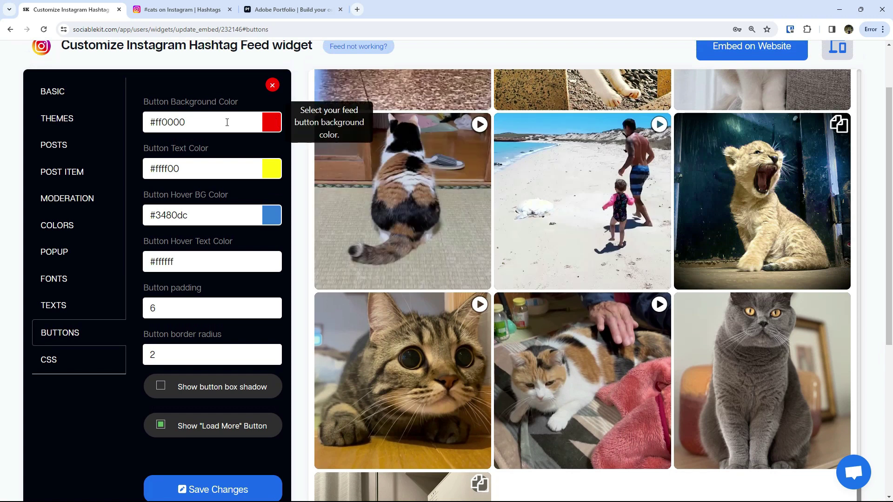
pyautogui.tripleClick(201, 166)
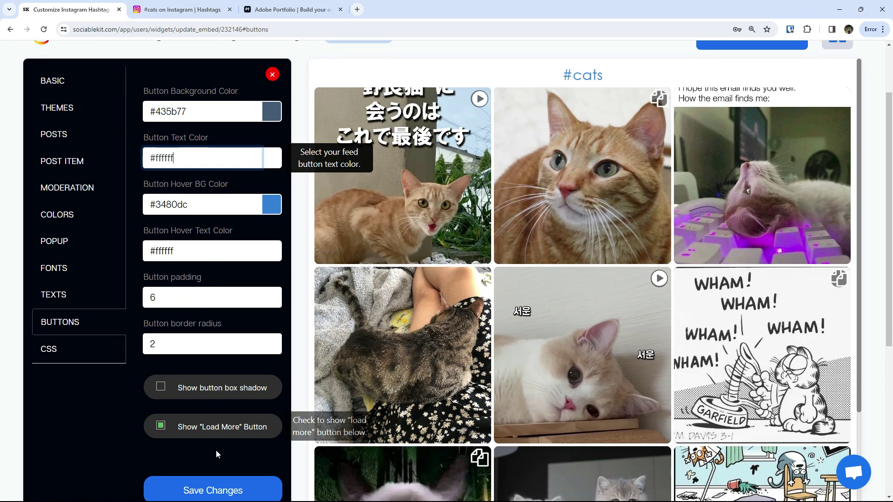
pyautogui.click(214, 489)
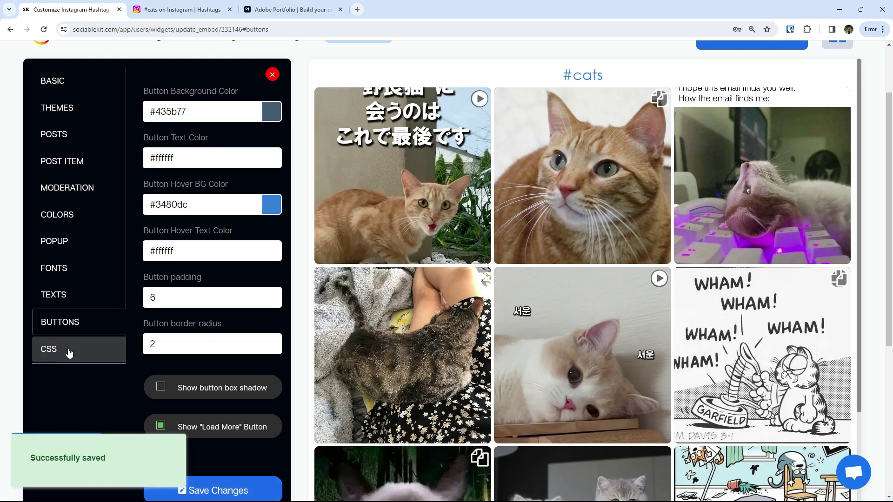
pyautogui.click(68, 353)
pyautogui.scroll(-2, 69, 353)
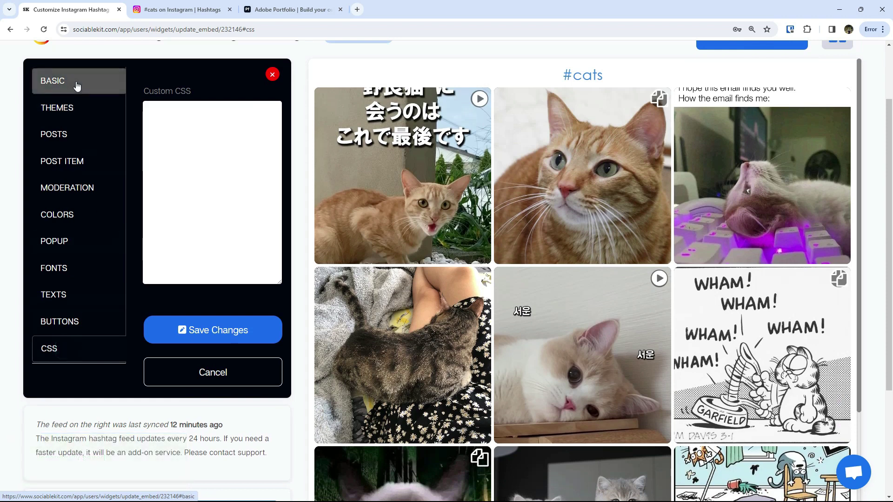
pyautogui.click(77, 82)
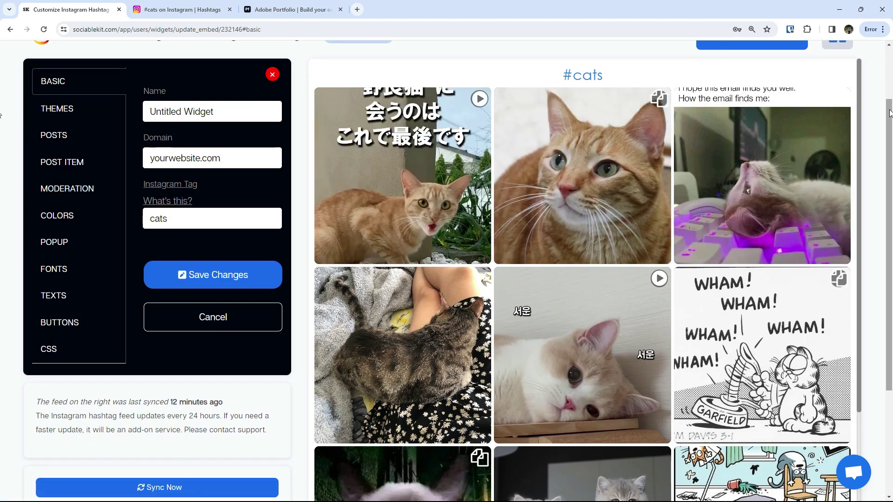
# Start embedding the widget on a website, search the website builders for "adobe", and choose Adobe Portfolio
pyautogui.scroll(2, 1, 63)
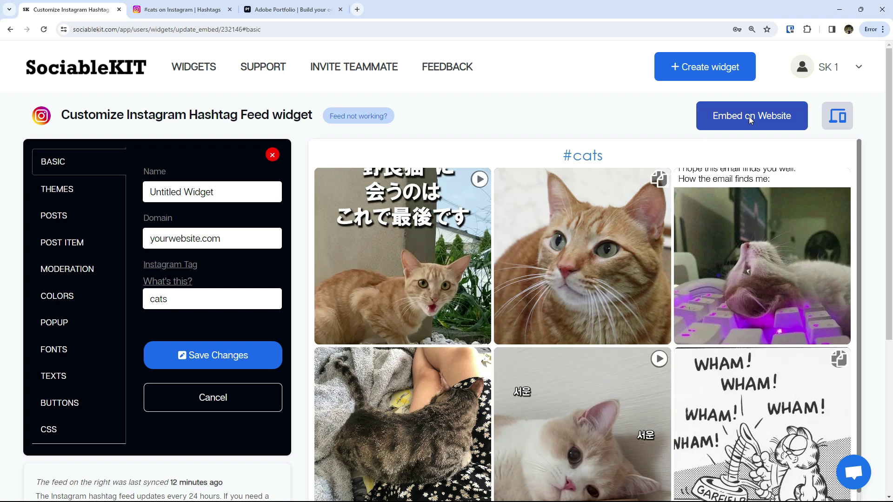
pyautogui.click(749, 116)
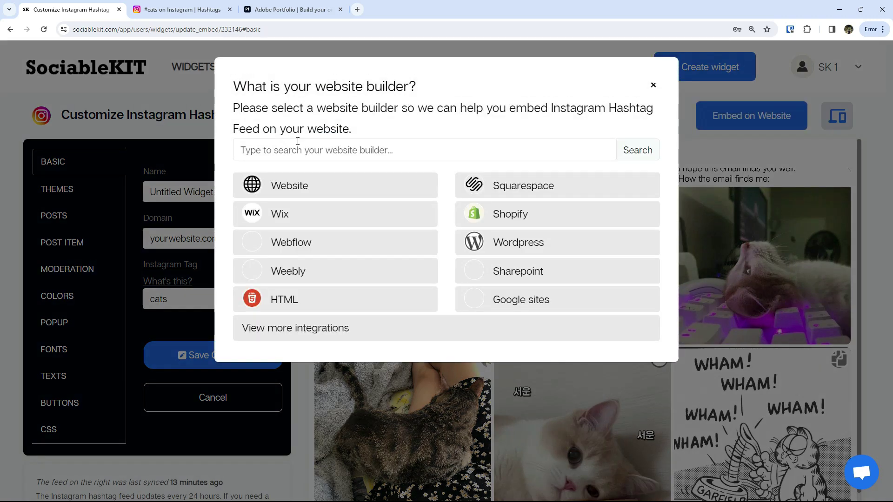
pyautogui.click(279, 147)
pyautogui.write('adobe')
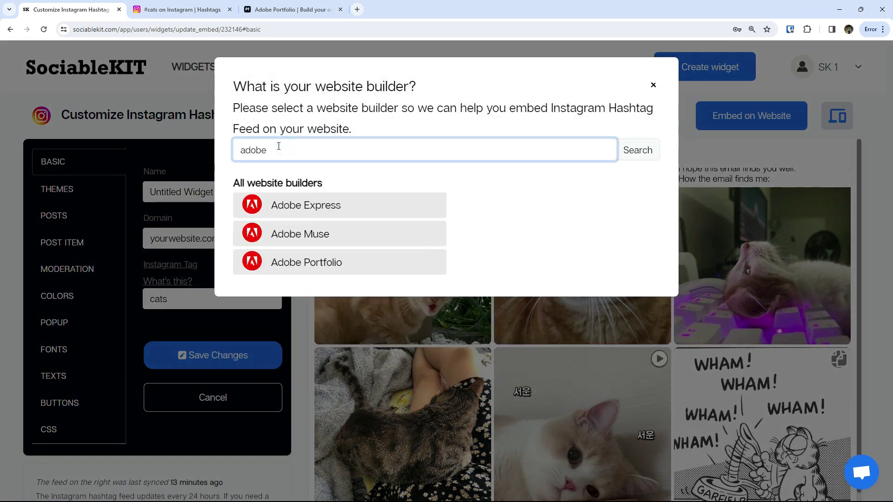
pyautogui.click(313, 266)
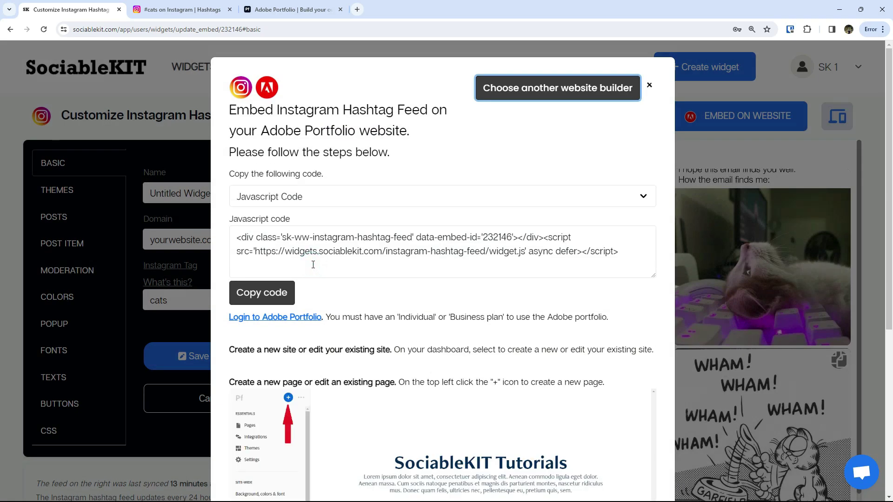
# Change the embed code type to iFrame Code and copy the iFrame code
pyautogui.click(372, 196)
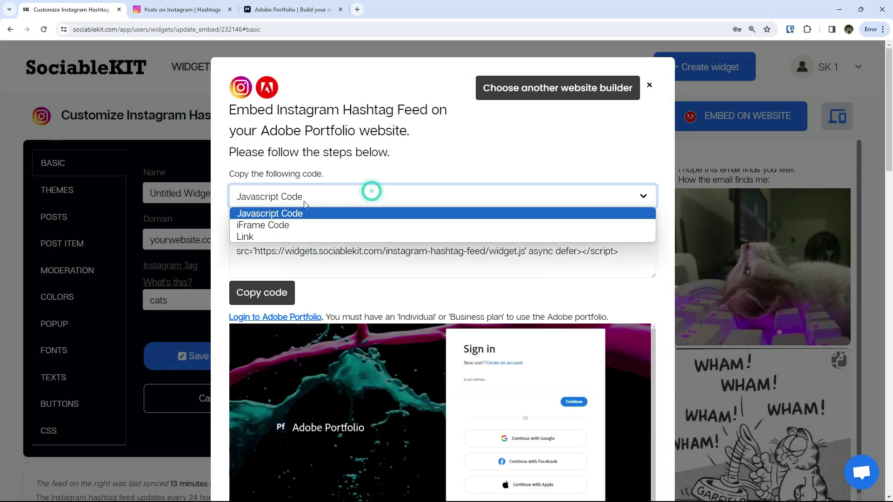
pyautogui.click(254, 225)
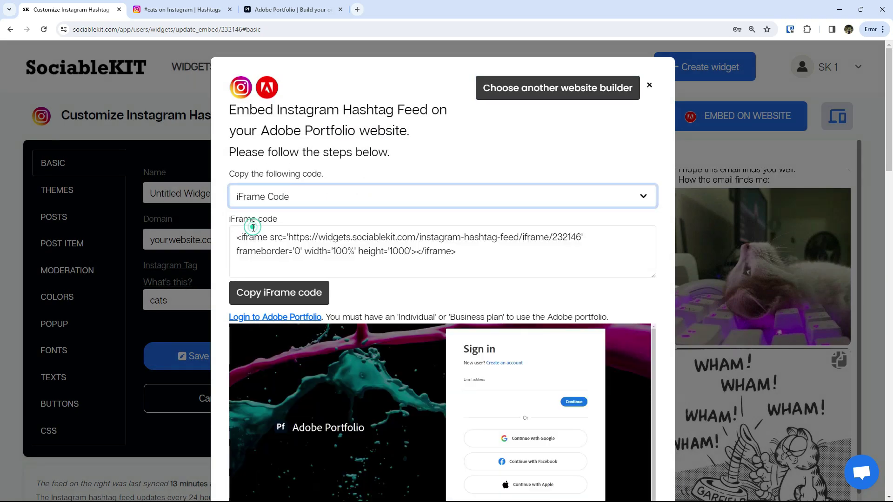
pyautogui.click(268, 299)
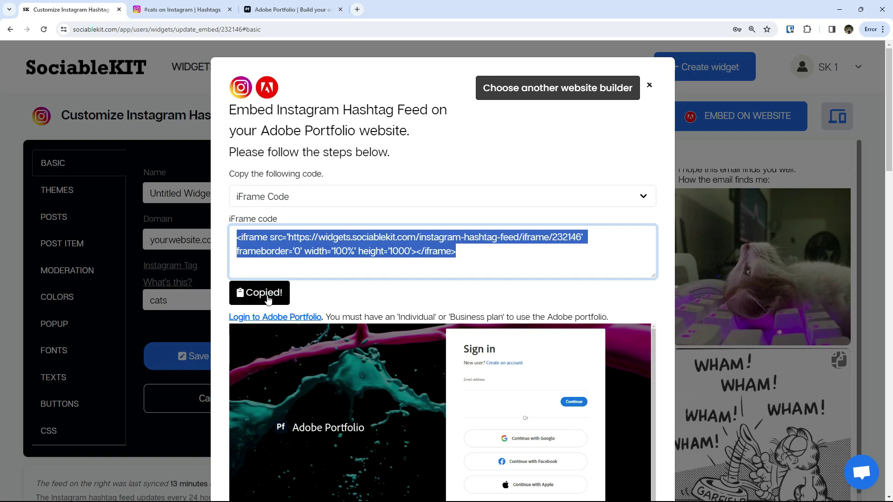
# Switch to the Adobe Portfolio editor and add an Embed block below the page's "Edit This Button" button
pyautogui.click(302, 12)
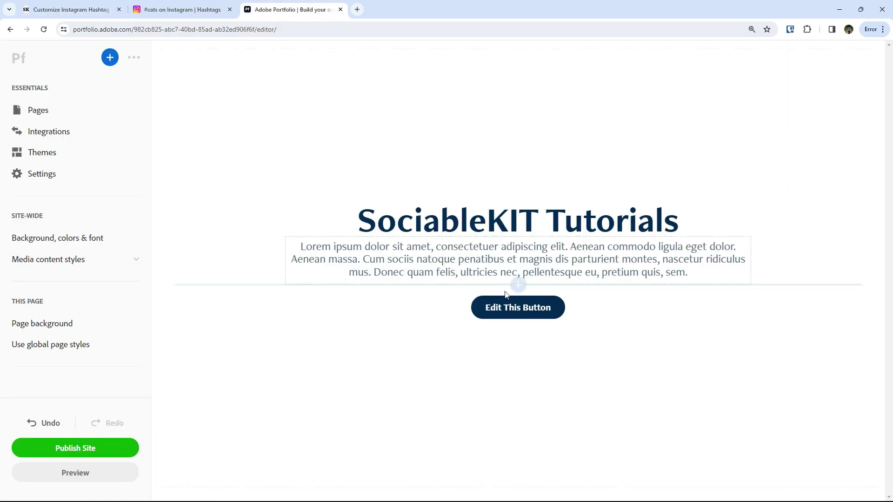
pyautogui.click(519, 331)
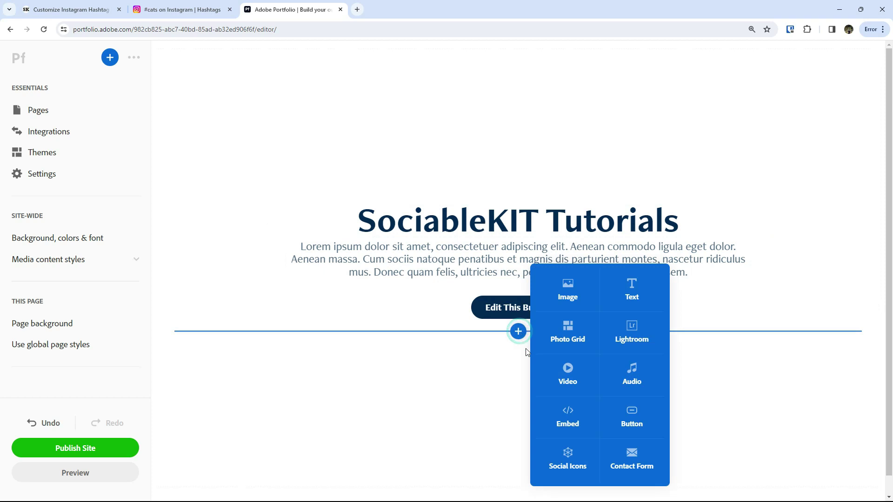
pyautogui.click(565, 418)
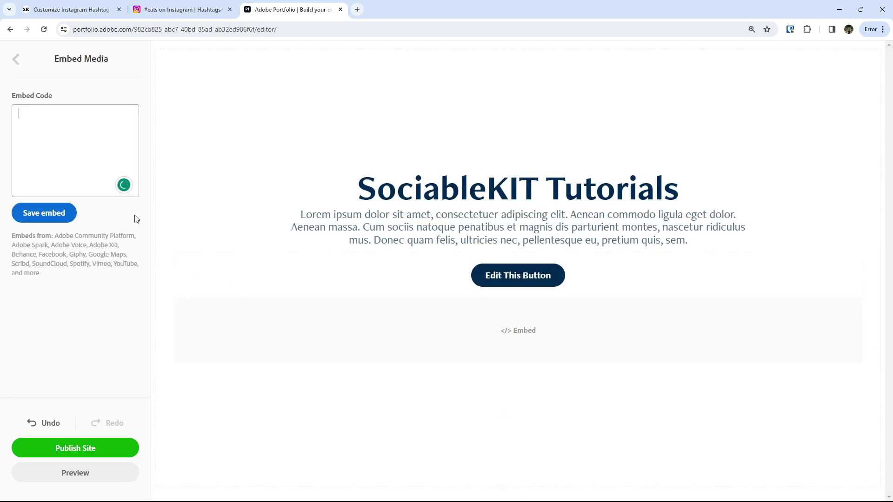
# Paste the copied iFrame code as the block's embed code, save the embed, and preview the site
pyautogui.rightClick(59, 121)
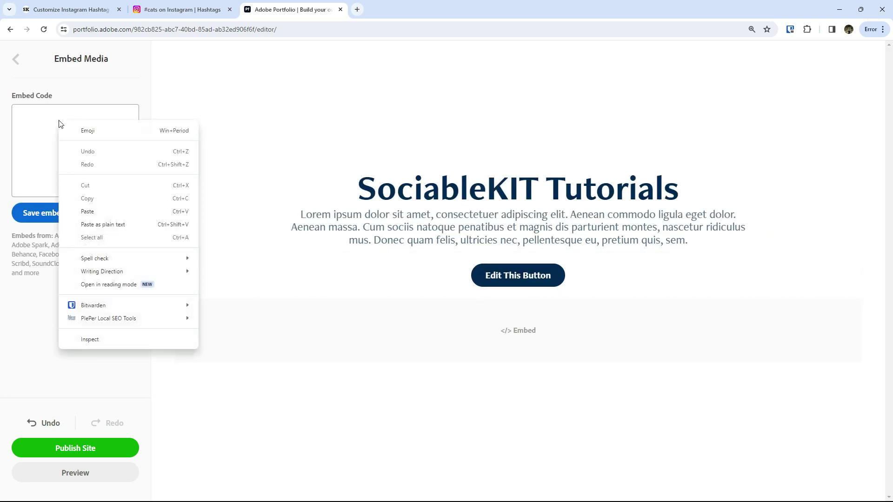
pyautogui.click(125, 211)
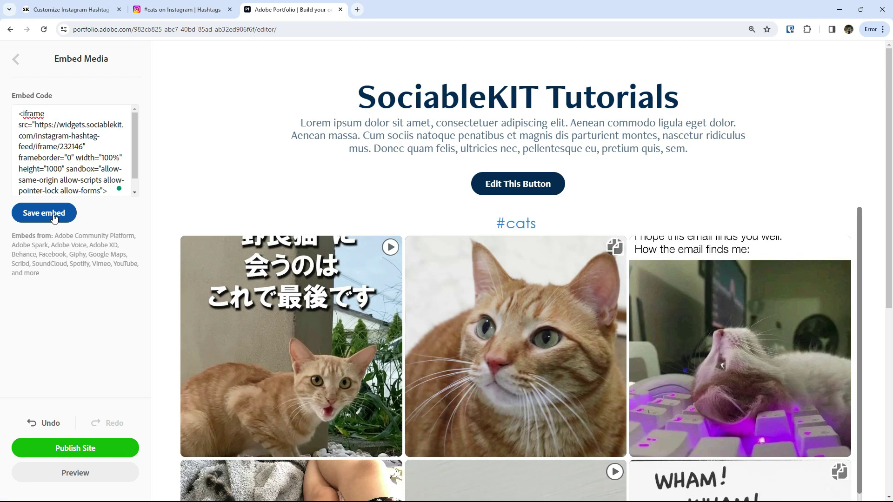
pyautogui.click(72, 471)
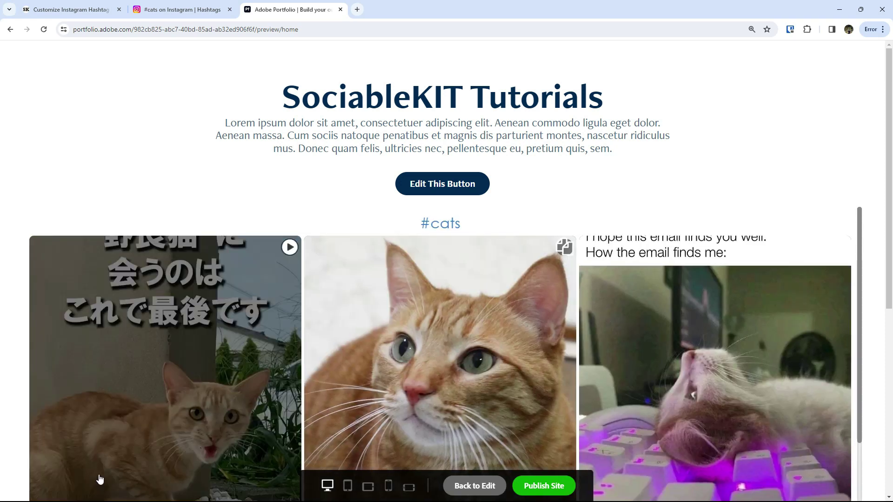
# Open the first post of the embedded feed in the site preview and browse forward through the next four posts
pyautogui.scroll(-4, 886, 112)
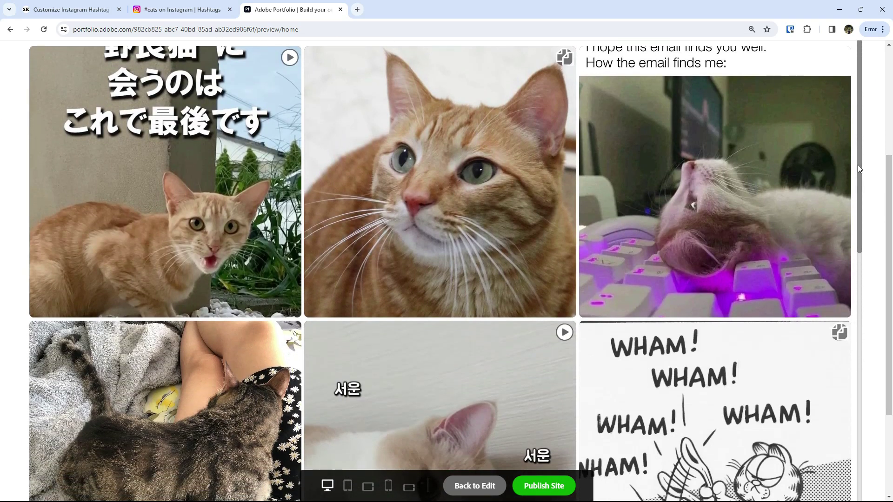
pyautogui.moveTo(858, 154); pyautogui.dragTo(833, 144)
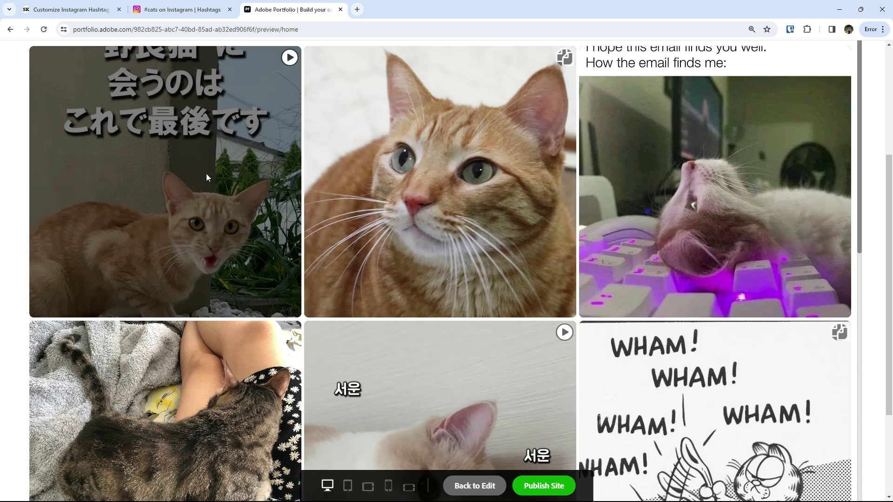
pyautogui.click(205, 174)
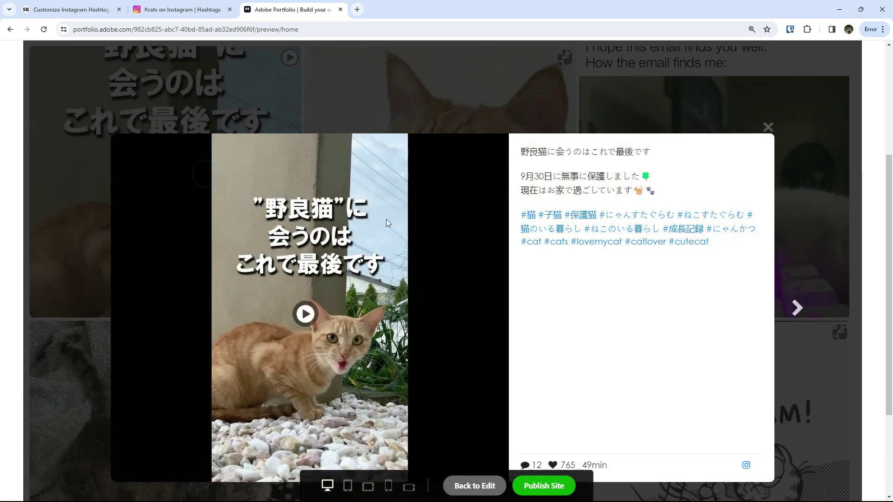
pyautogui.scroll(-1, 832, 218)
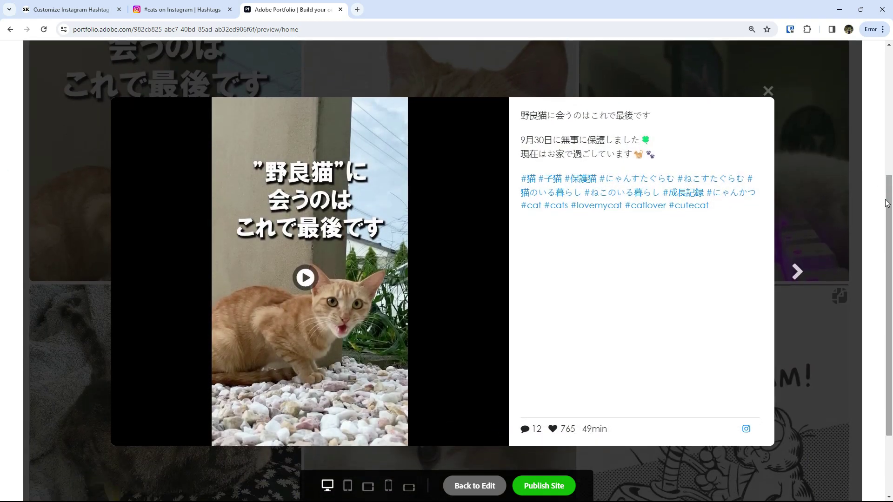
pyautogui.click(799, 277)
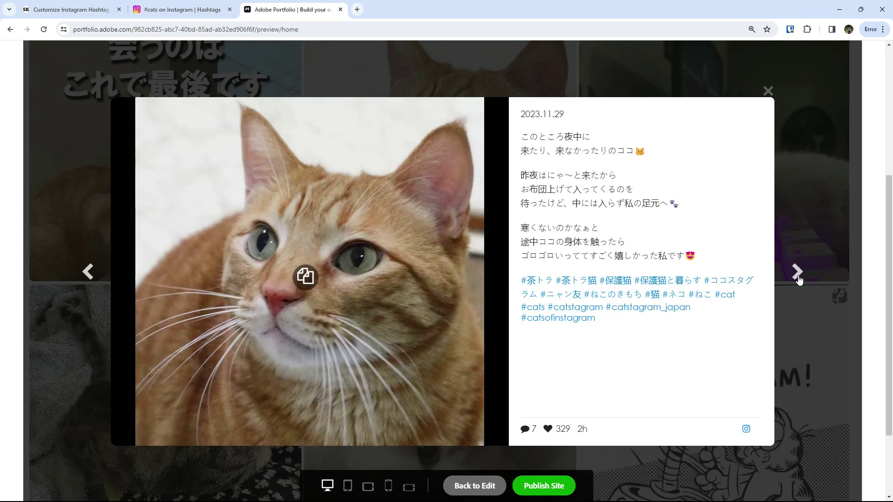
pyautogui.click(799, 274)
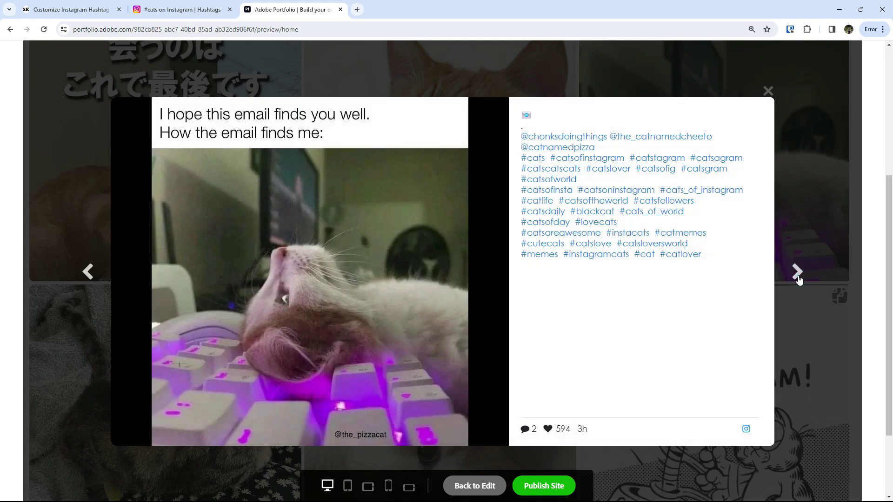
pyautogui.click(798, 275)
pyautogui.click(798, 274)
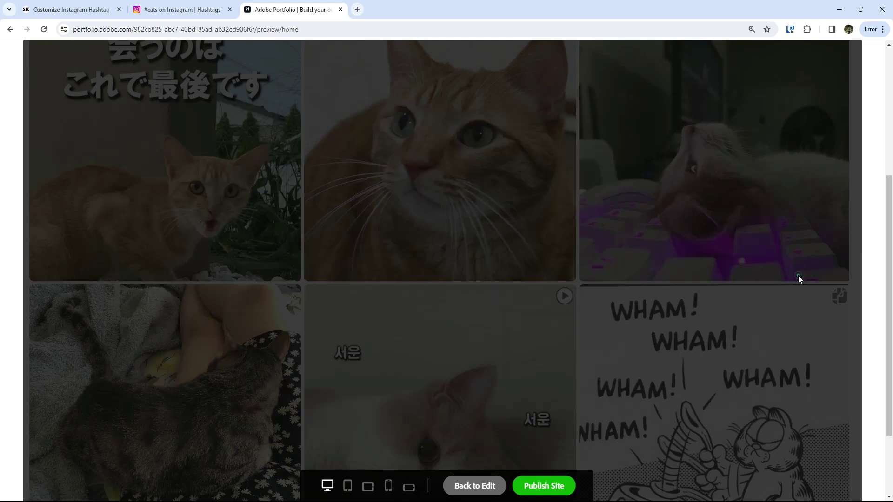
# Browse back through the feed posts to the ginger cat close-up and close the post popup
pyautogui.click(89, 272)
pyautogui.click(89, 273)
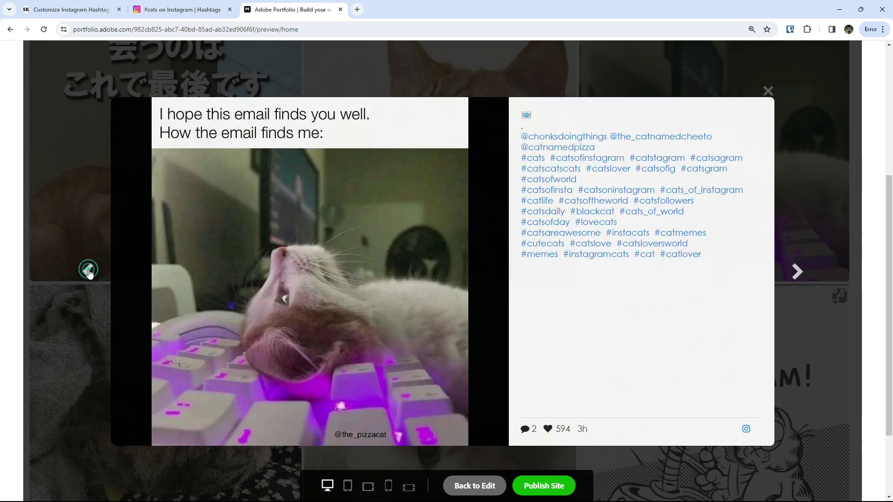
pyautogui.click(89, 273)
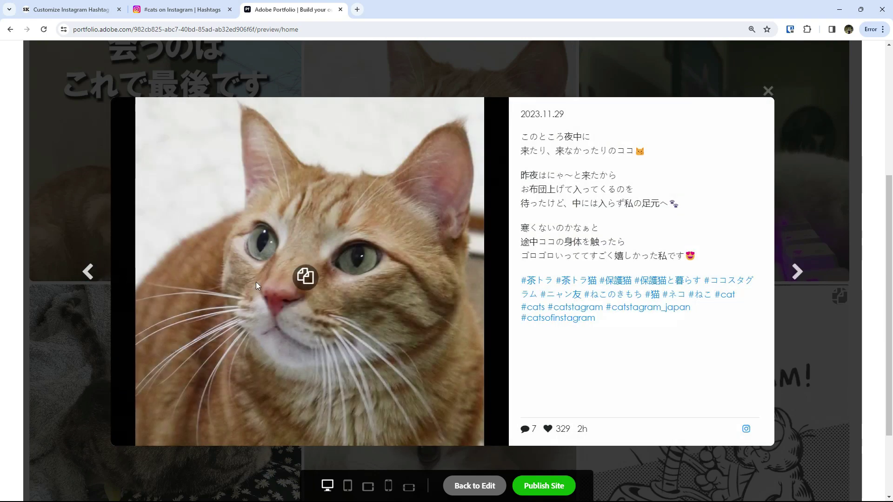
pyautogui.click(766, 93)
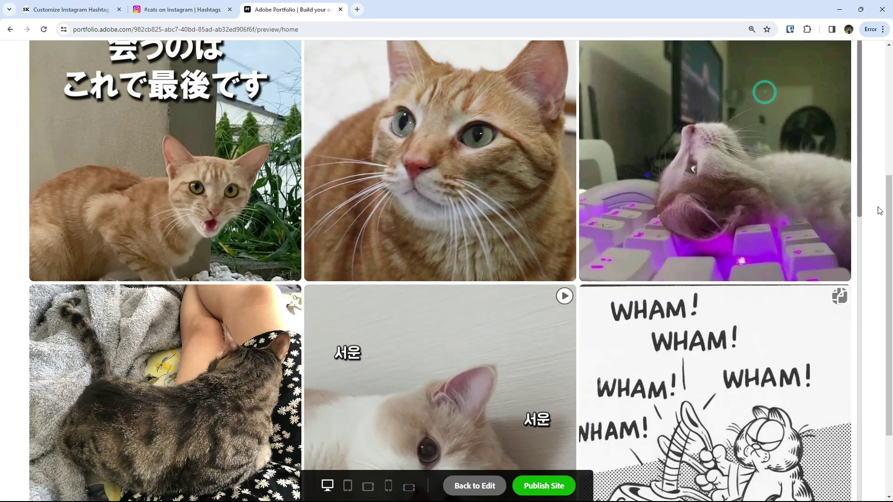
# Check the feed's #cats heading link by opening its Instagram hashtag page, and close that page to return to the preview
pyautogui.moveTo(889, 227); pyautogui.dragTo(890, 93)
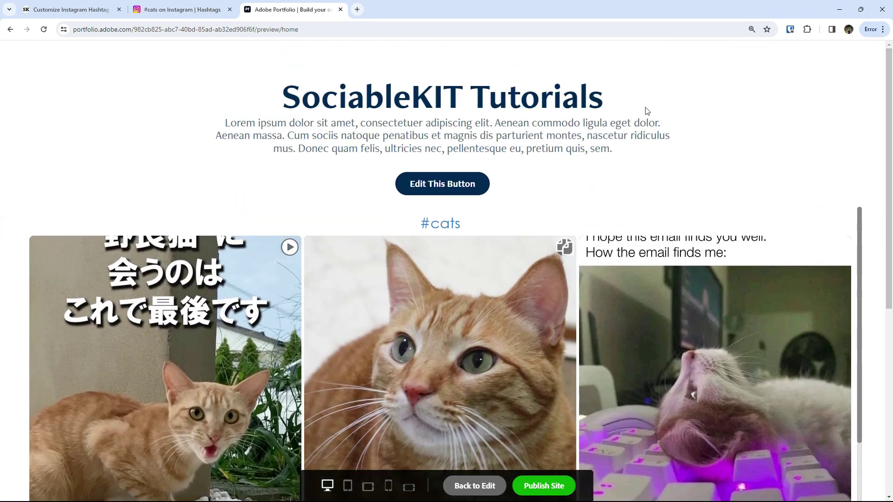
pyautogui.click(433, 232)
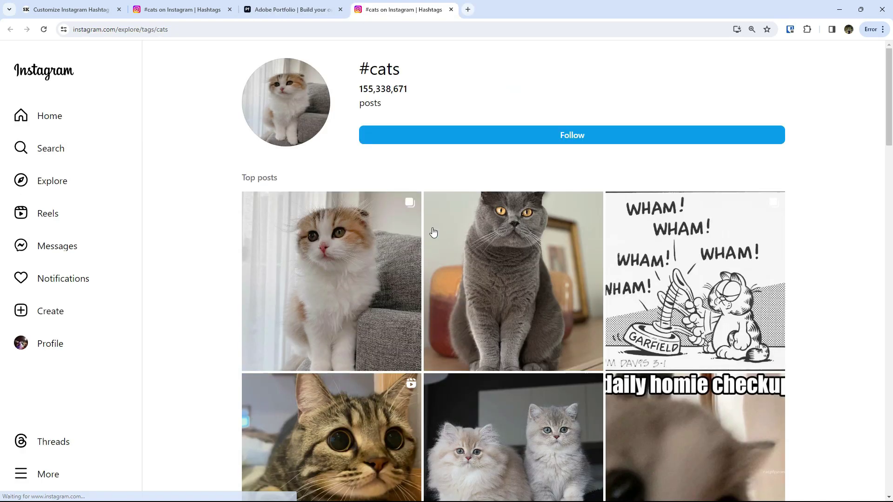
pyautogui.click(451, 9)
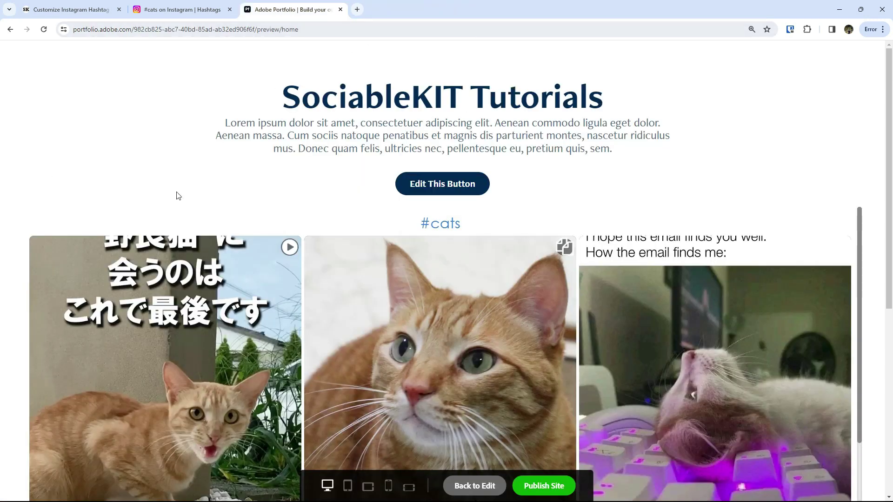